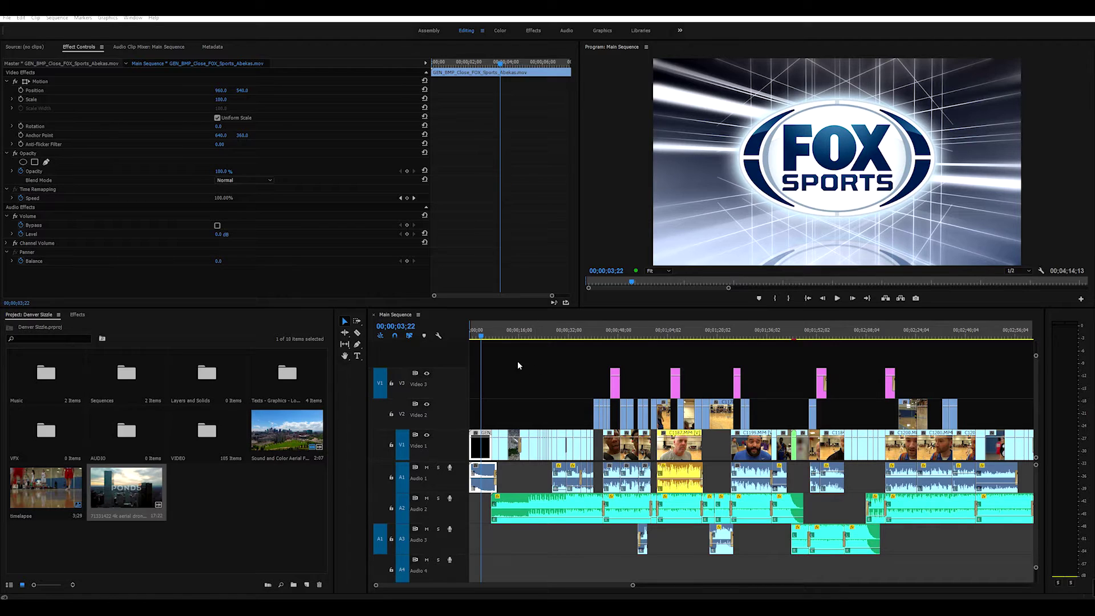
- Nudge the sizzle sequence's playhead slightly later before switching to the Pond5 add-on page
{"action": "left_click", "coordinate": [485, 335]}
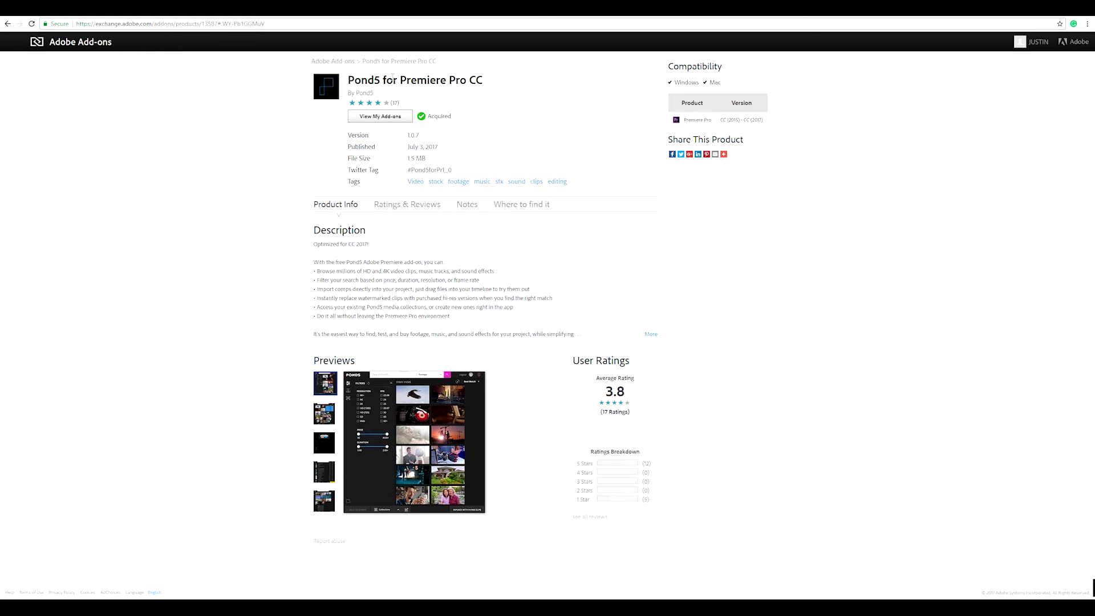
{"action": "left_click", "coordinate": [207, 23]}
{"action": "type", "text": "p"}
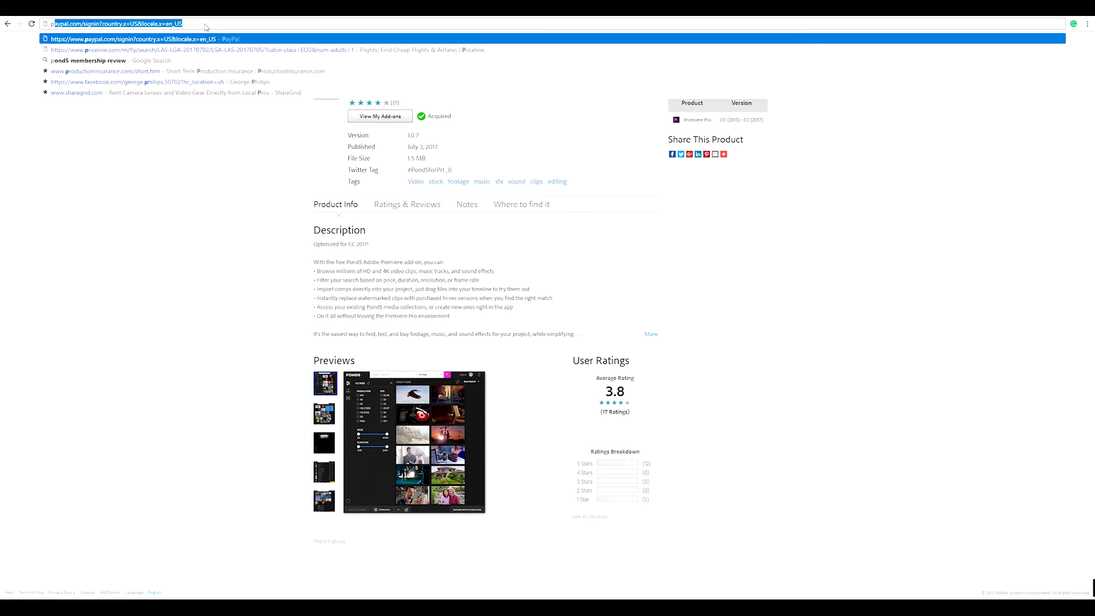
{"action": "type", "text": "remiere pro pon"}
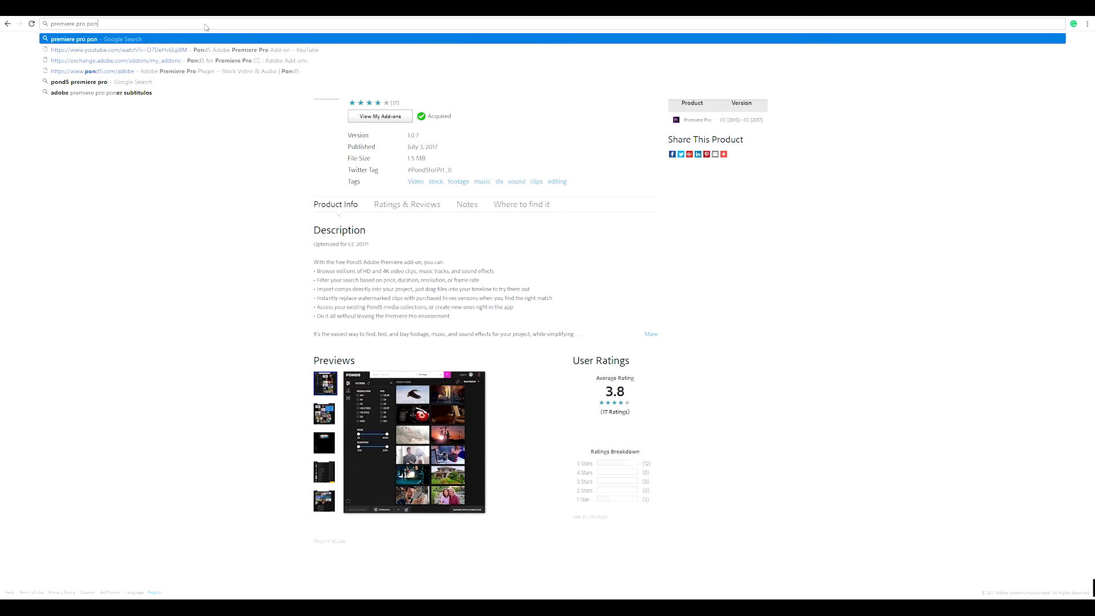
{"action": "type", "text": "d 5"}
{"action": "key", "text": "Return"}
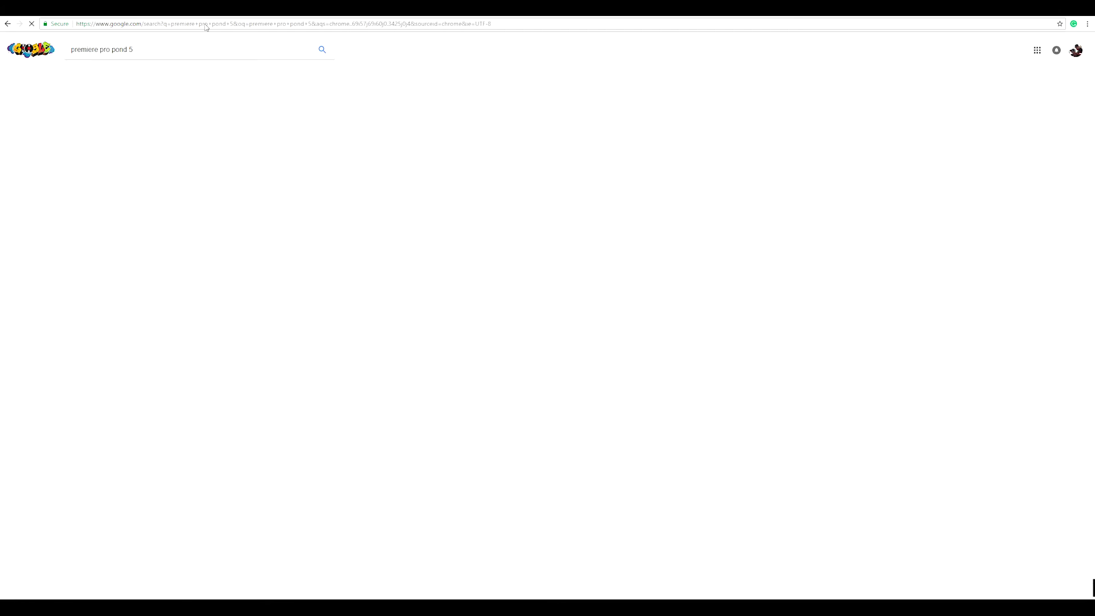
{"action": "left_click", "coordinate": [134, 127]}
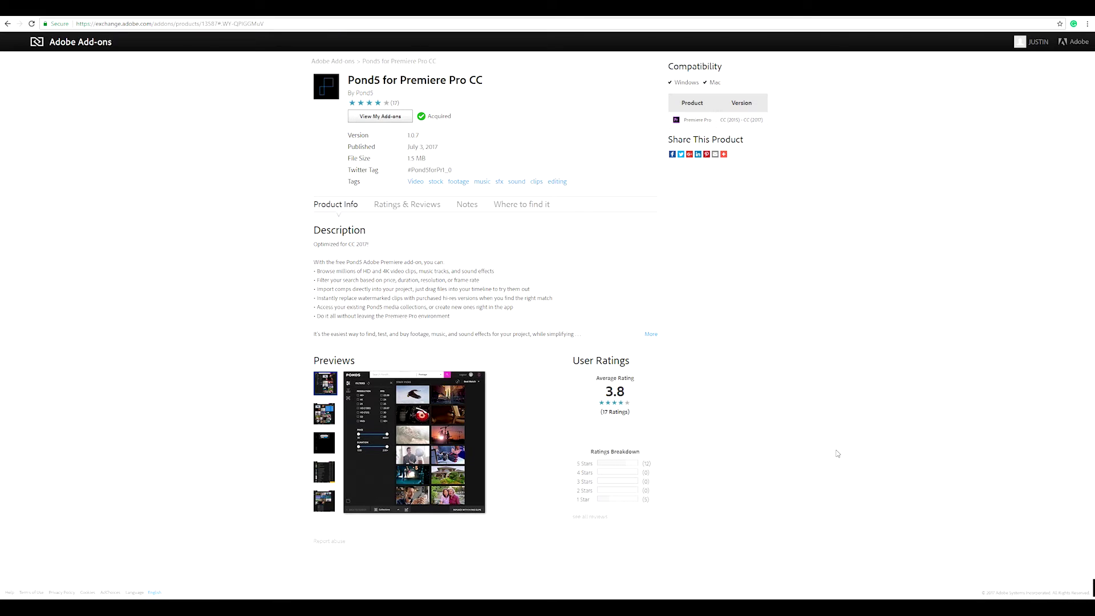
- Open Creative Cloud from the system tray to check that the Pond5 add-on installed
{"action": "left_click", "coordinate": [1008, 607]}
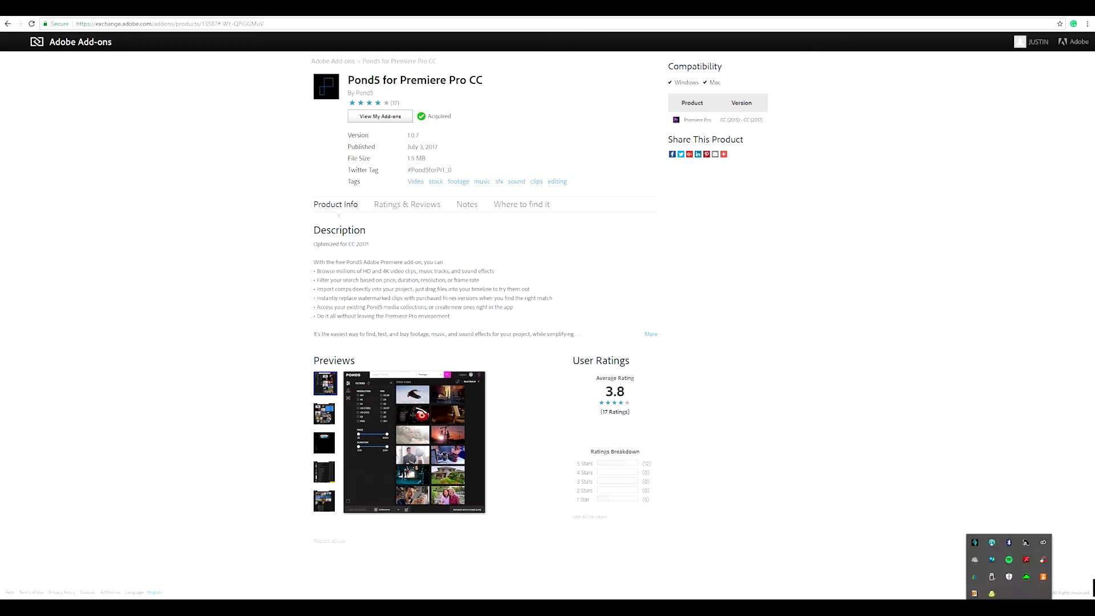
{"action": "left_click", "coordinate": [1043, 547]}
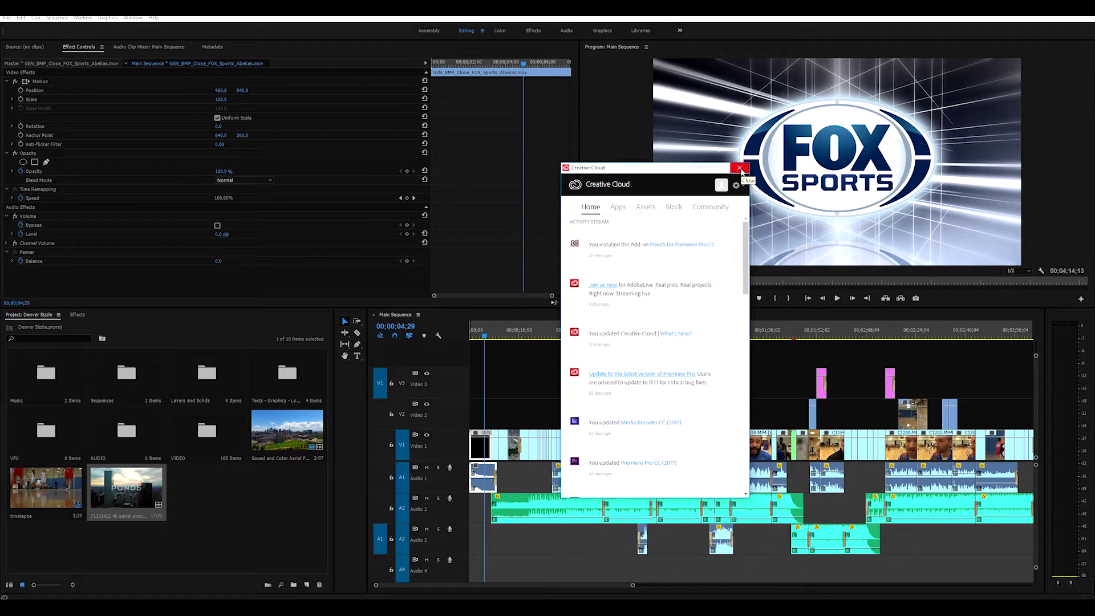
- Close Creative Cloud and return the playhead to 00;00;03;14 in Premiere Pro
{"action": "left_click", "coordinate": [740, 169]}
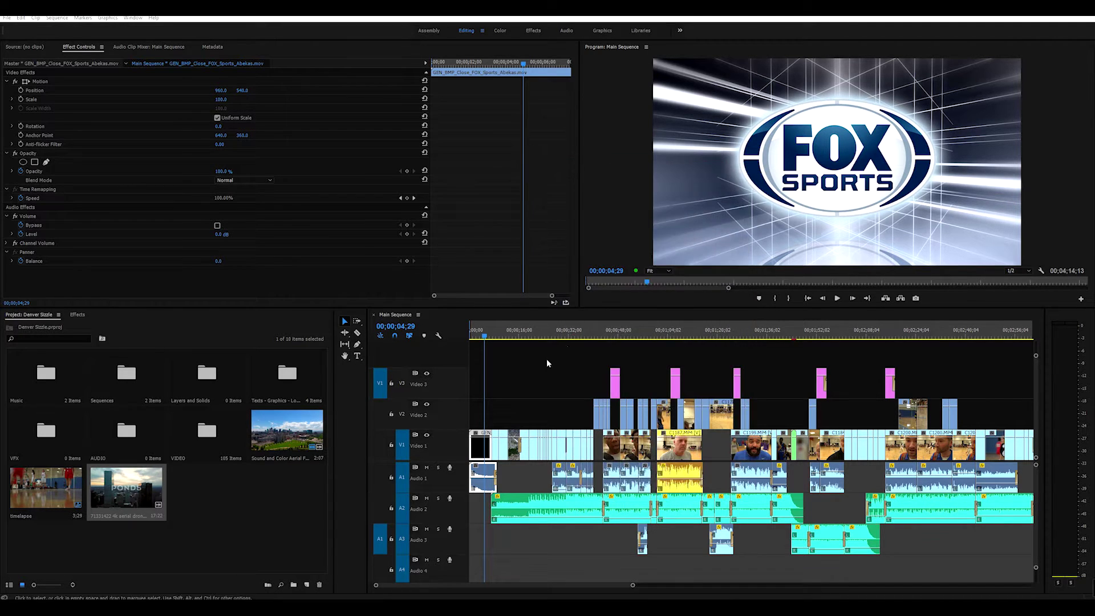
{"action": "left_click", "coordinate": [481, 338]}
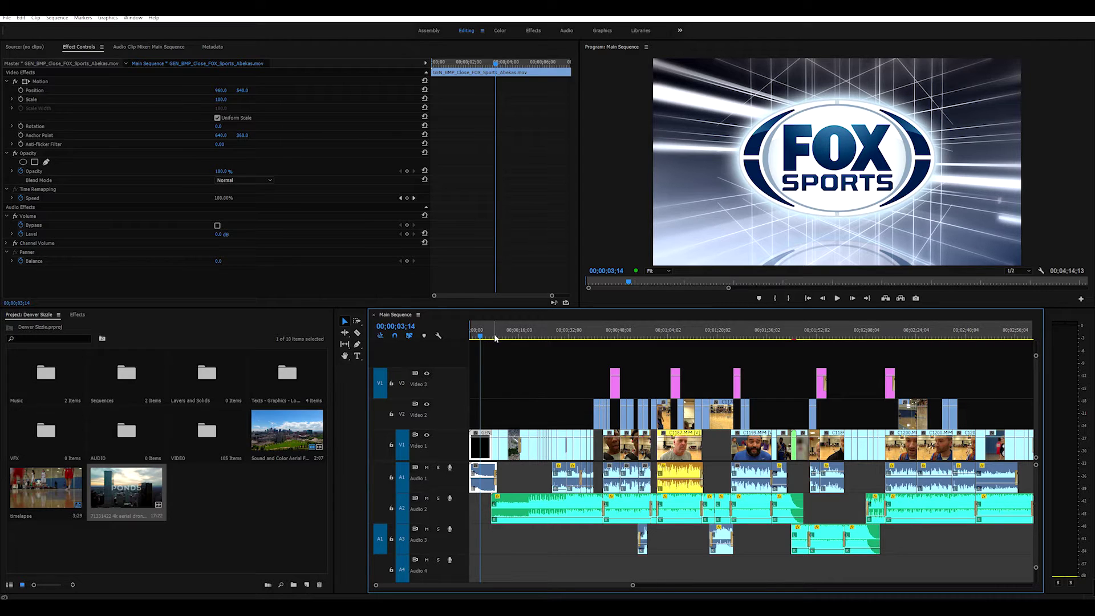
- Scrub the playhead to the tower aerial shot around 00;00;10;25
{"action": "left_click_drag", "start_coordinate": [497, 336], "coordinate": [502, 345]}
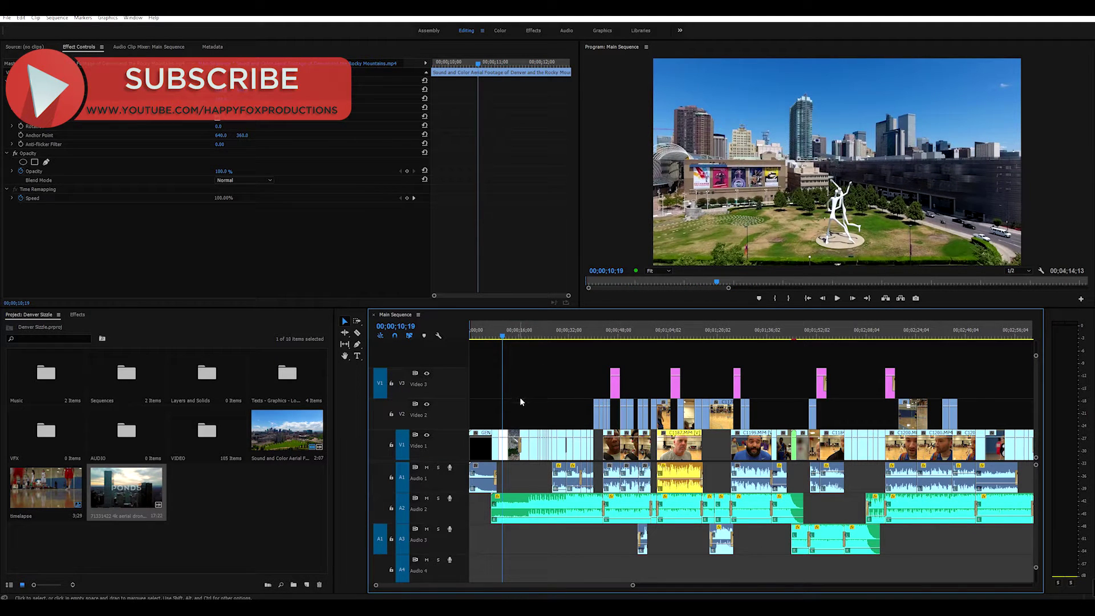
{"action": "left_click", "coordinate": [502, 336]}
{"action": "left_click_drag", "start_coordinate": [502, 337], "coordinate": [497, 338]}
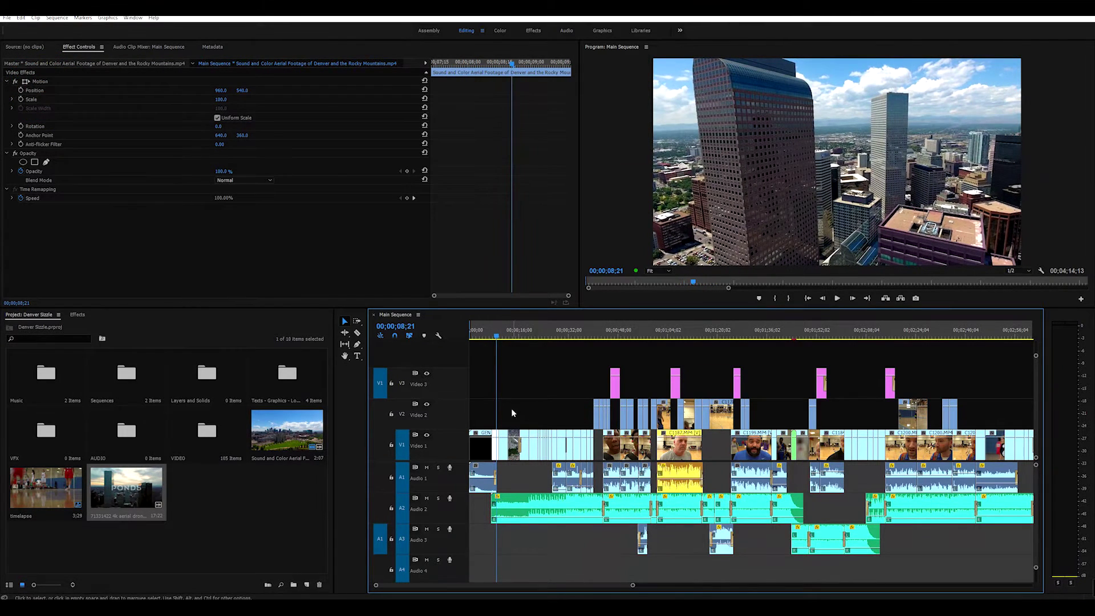
- Select the aerial clips on Video 1 and move them to the end of the sequence
{"action": "key", "text": "equal"}
{"action": "key", "text": "equal"}
{"action": "left_click", "coordinate": [580, 407]}
{"action": "left_click_drag", "start_coordinate": [582, 416], "coordinate": [640, 454]}
{"action": "key", "text": "minus"}
{"action": "key", "text": "minus"}
{"action": "key", "text": "minus"}
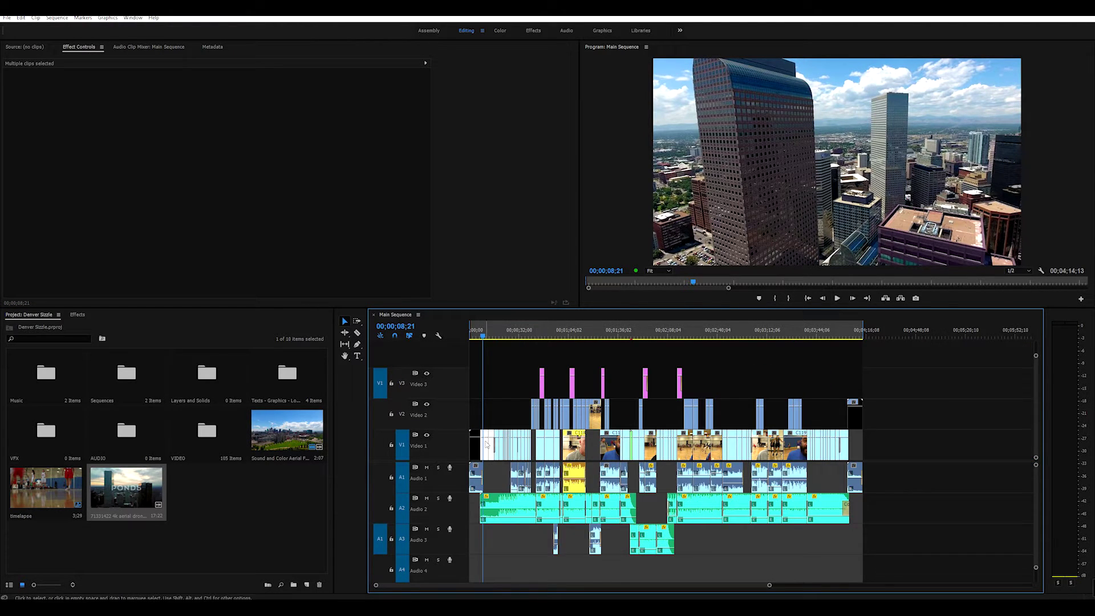
{"action": "left_click_drag", "start_coordinate": [486, 445], "coordinate": [994, 456]}
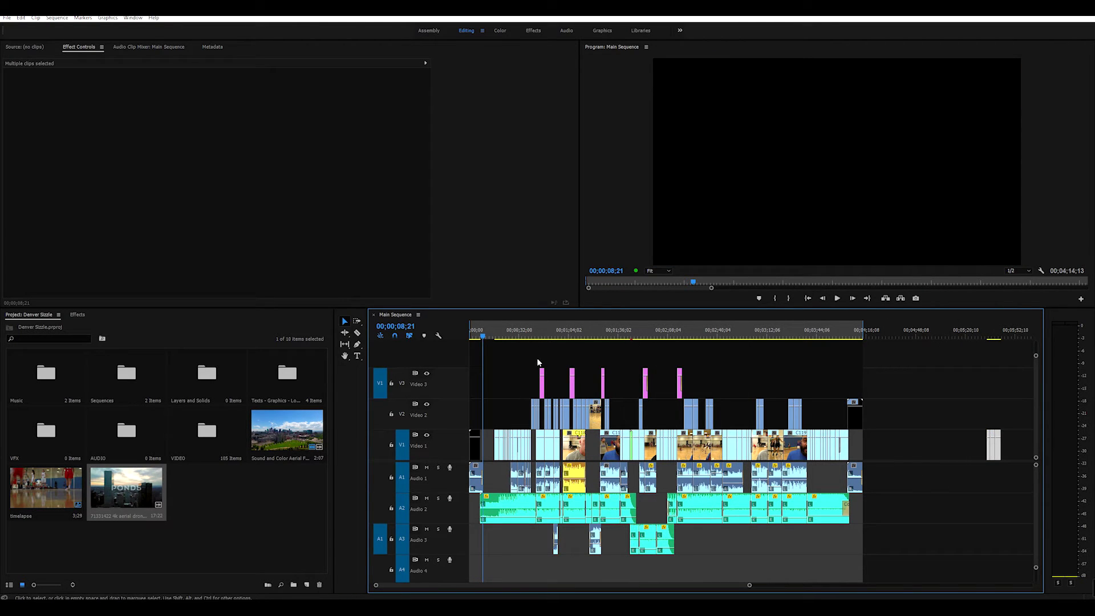
- Play back the FOX Sports opener into the newly opened gap
{"action": "left_click", "coordinate": [479, 337]}
{"action": "key", "text": "equal"}
{"action": "key", "text": "equal"}
{"action": "key", "text": "equal"}
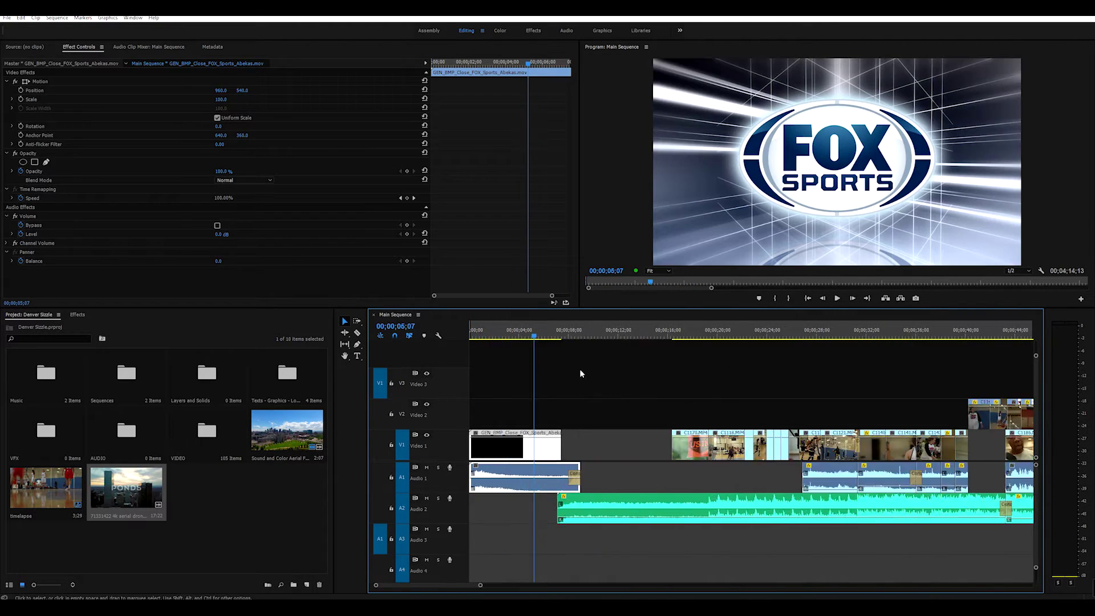
{"action": "left_click_drag", "start_coordinate": [550, 342], "coordinate": [553, 368]}
{"action": "key", "text": "space"}
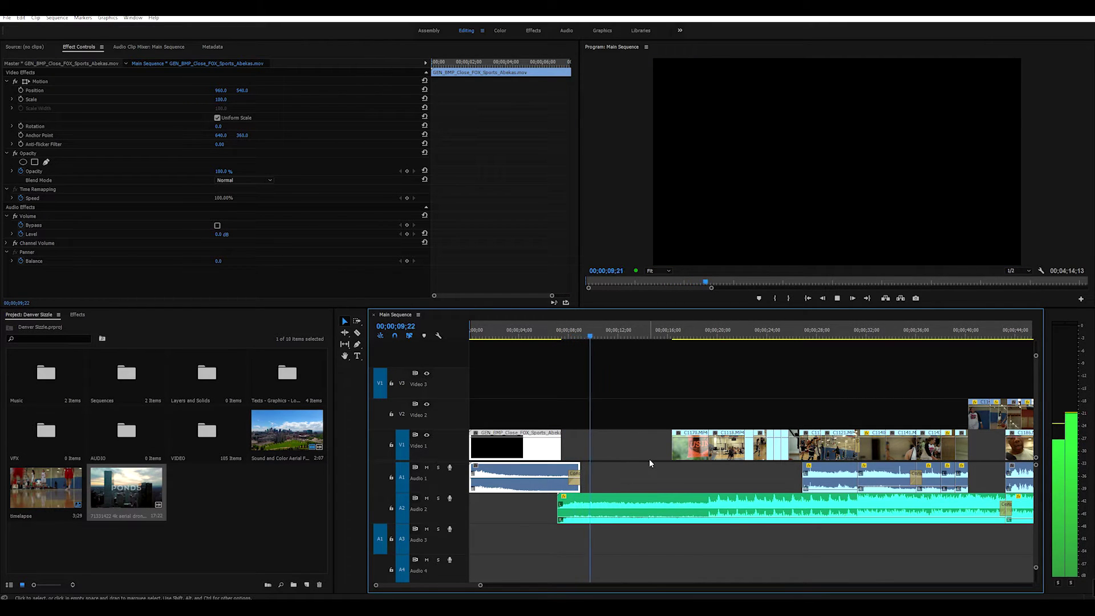
{"action": "key", "text": "minus"}
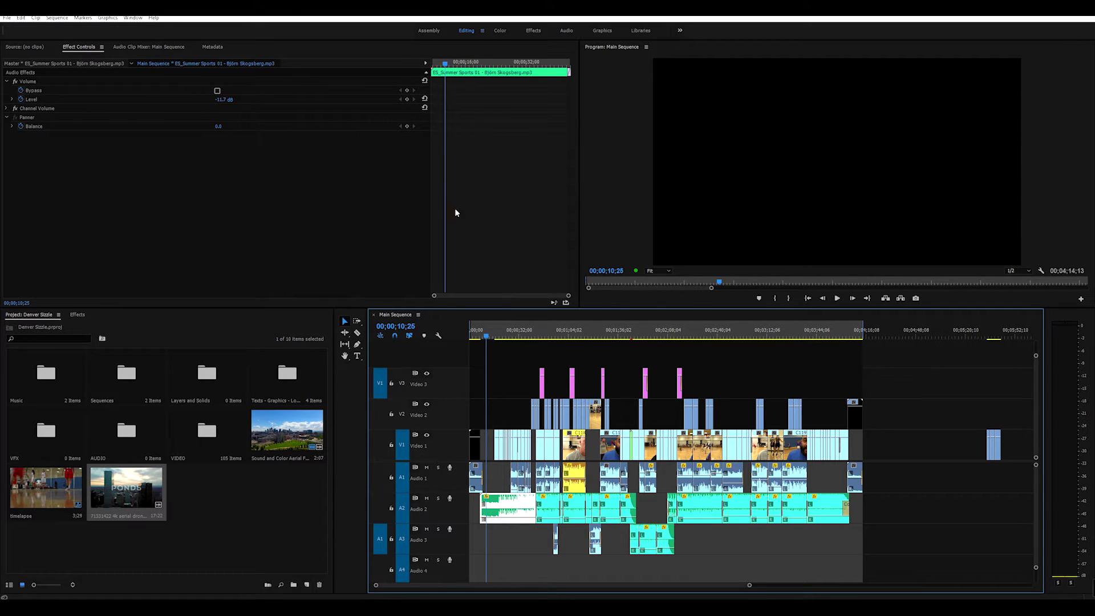
- Open the Pond5 extension from Window > Extensions and position its floating panel
{"action": "left_click", "coordinate": [132, 18]}
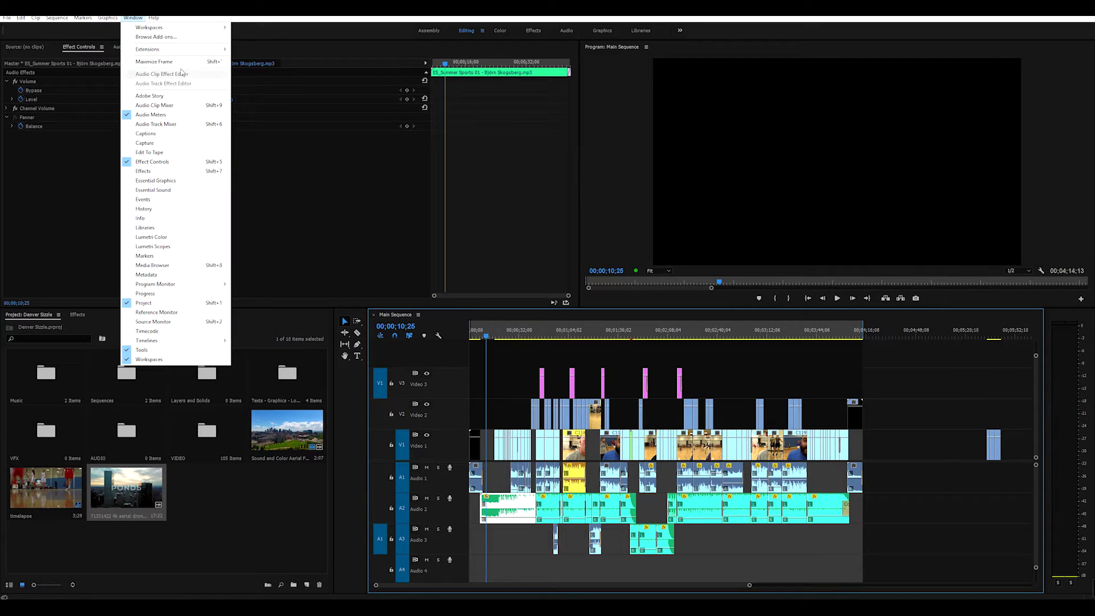
{"action": "left_click", "coordinate": [387, 159]}
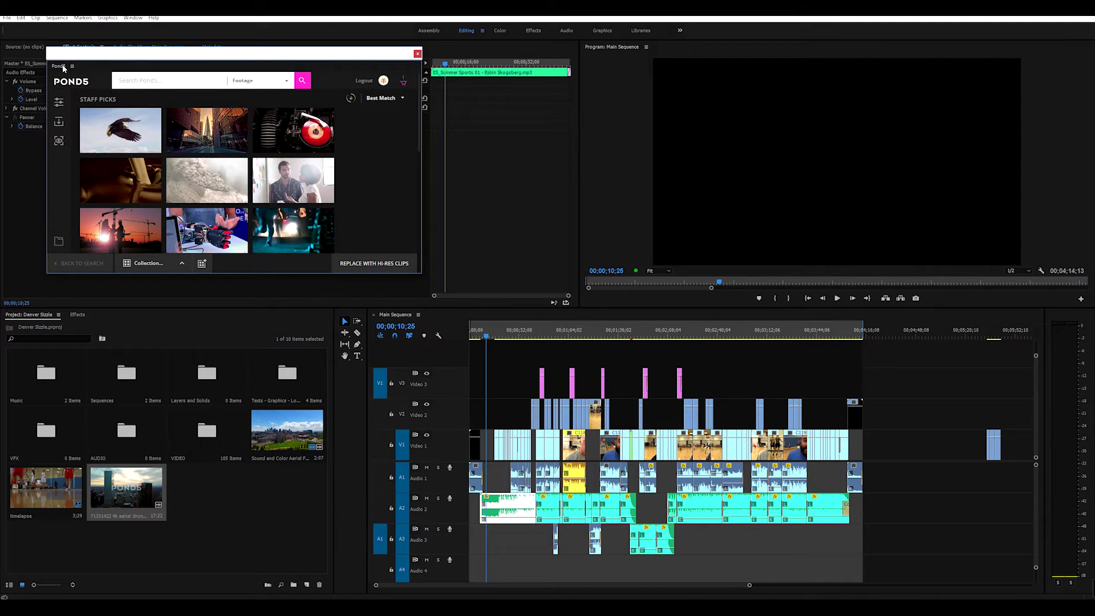
{"action": "left_click", "coordinate": [133, 18]}
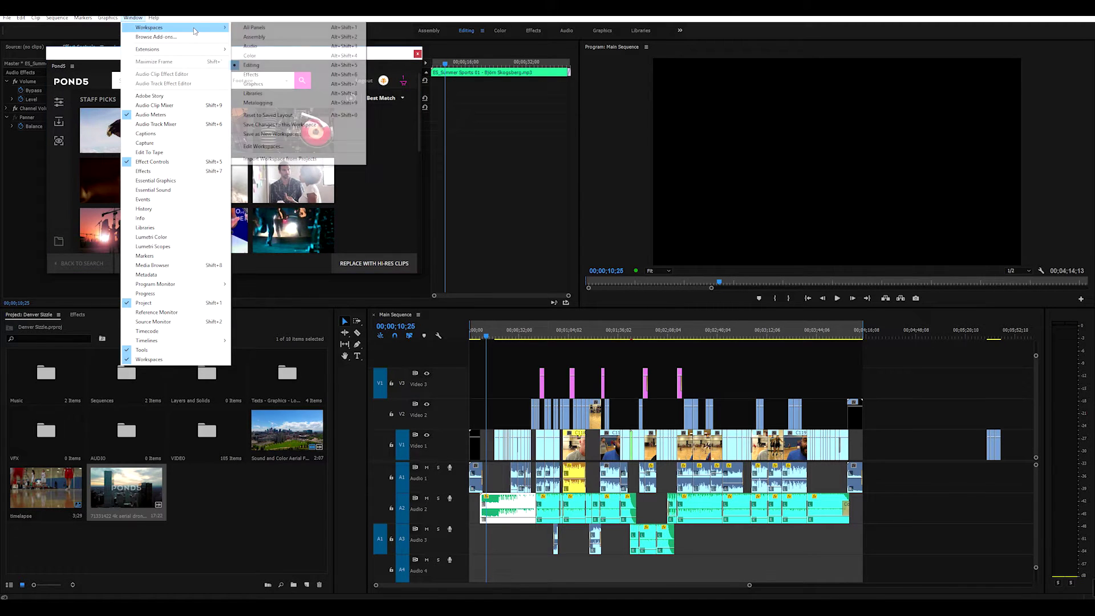
{"action": "left_click", "coordinate": [89, 61]}
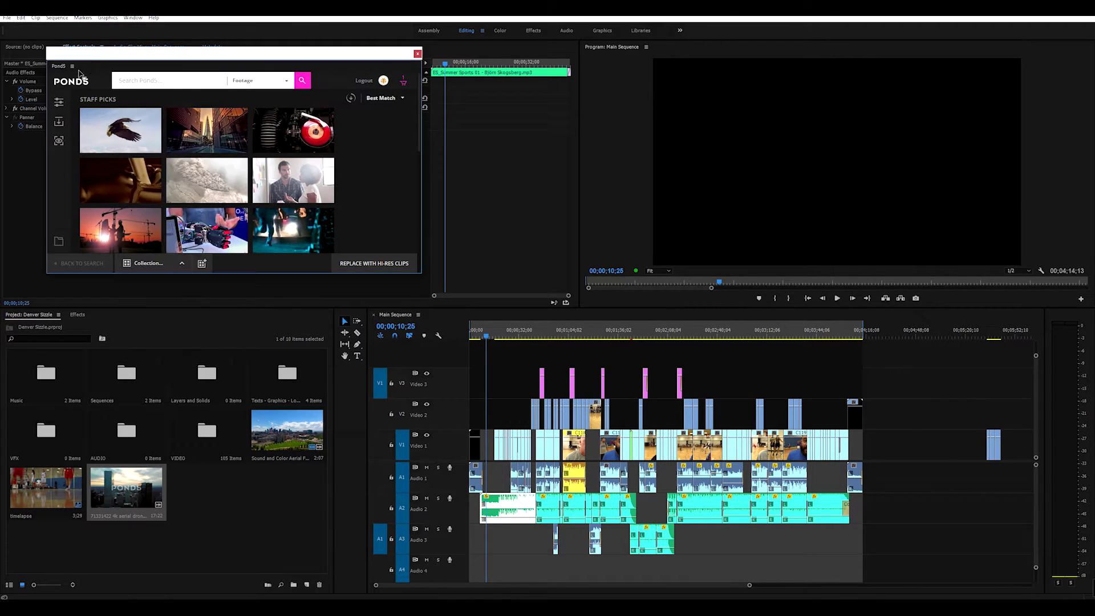
{"action": "mouse_move", "coordinate": [63, 67]}
{"action": "left_mouse_down"}
{"action": "mouse_move", "coordinate": [126, 68]}
{"action": "mouse_move", "coordinate": [41, 62]}
{"action": "mouse_move", "coordinate": [46, 80]}
{"action": "mouse_move", "coordinate": [67, 77]}
{"action": "left_mouse_up"}
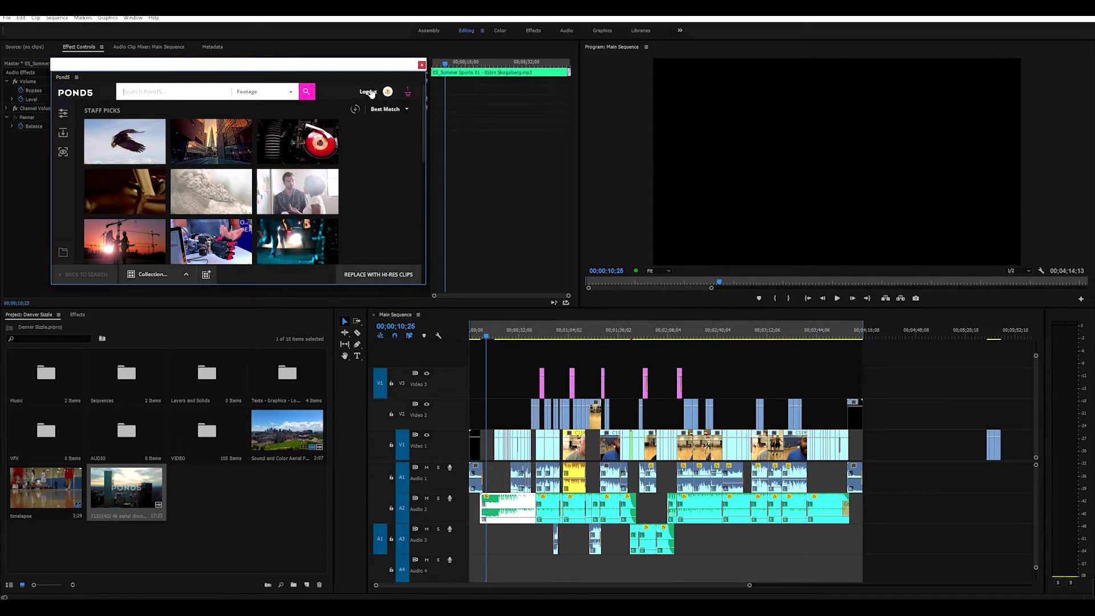
{"action": "left_click_drag", "start_coordinate": [286, 68], "coordinate": [270, 41]}
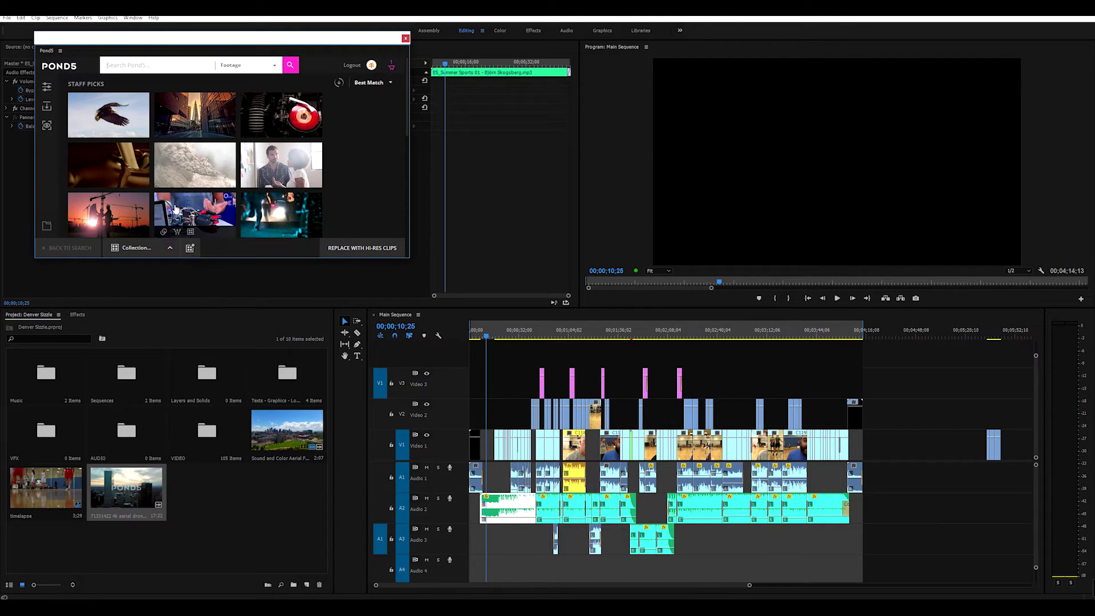
- Filter Pond5 results to HD (1080) at 23.98 fps with a $264 price cap
{"action": "mouse_move", "coordinate": [277, 172]}
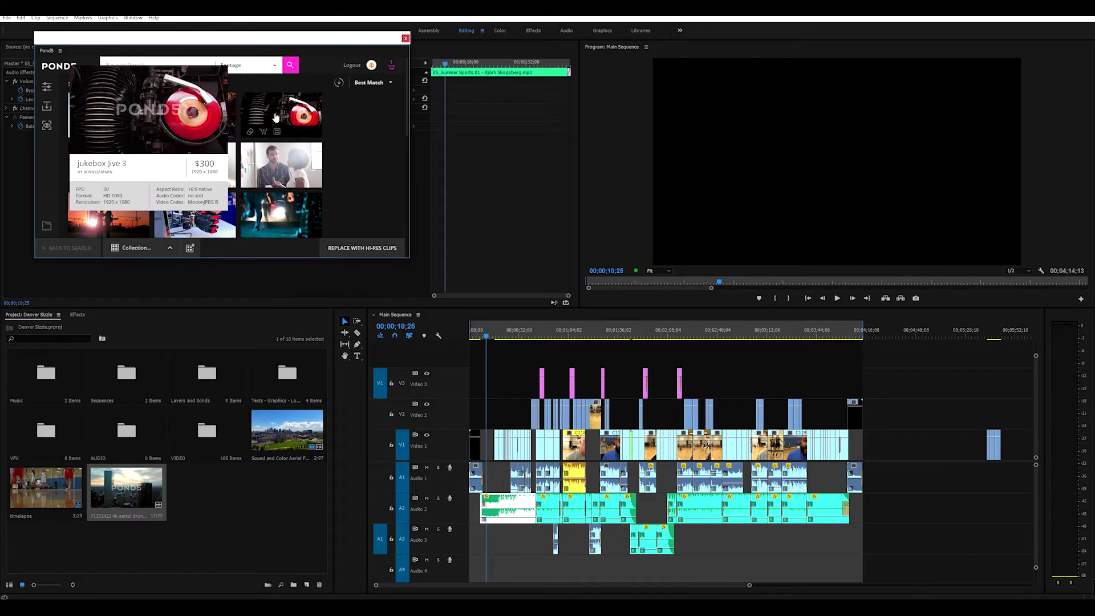
{"action": "mouse_move", "coordinate": [194, 109]}
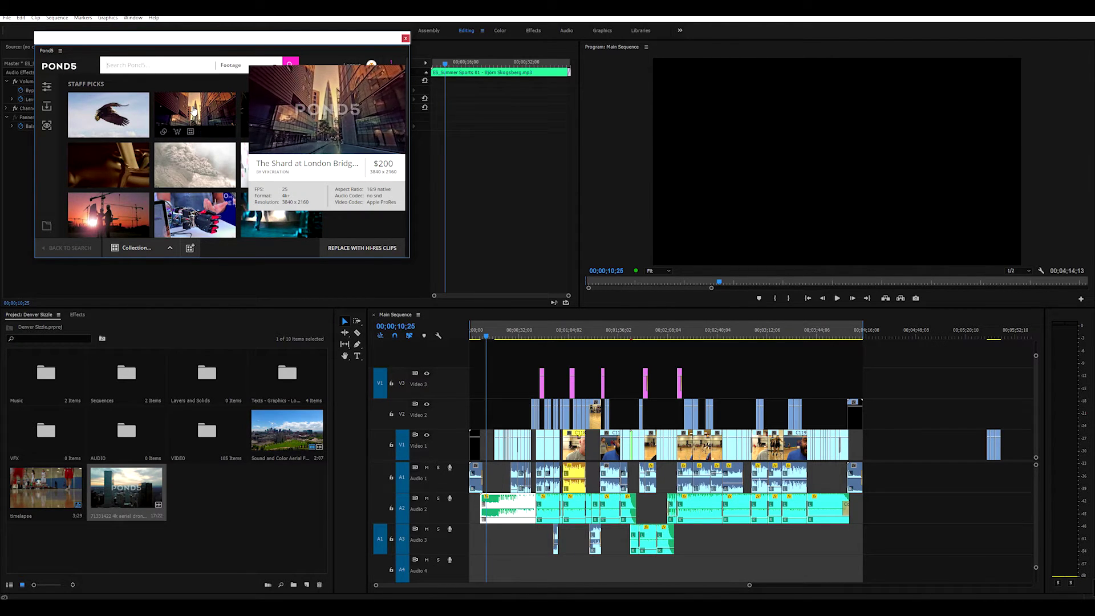
{"action": "left_click", "coordinate": [47, 87]}
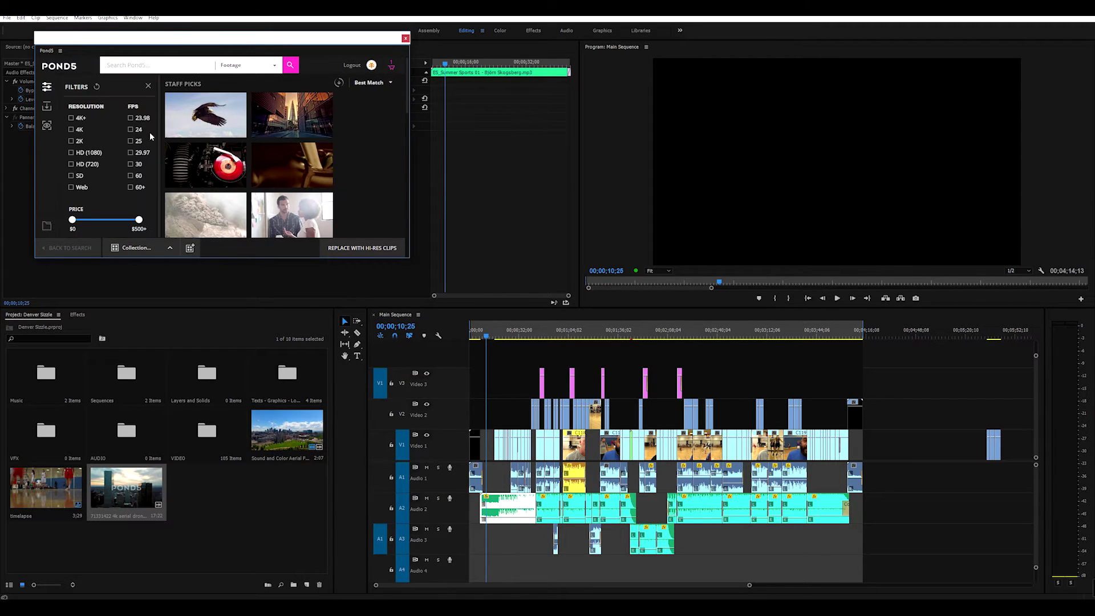
{"action": "left_click", "coordinate": [91, 154]}
{"action": "left_click", "coordinate": [141, 119]}
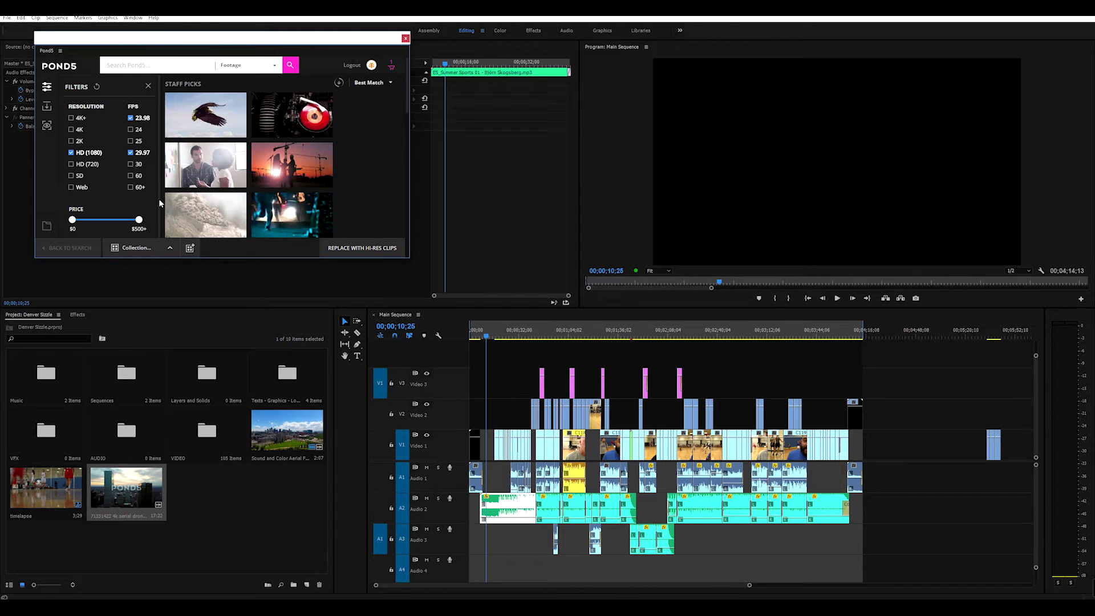
{"action": "scroll", "coordinate": [113, 215], "scroll_direction": "down", "scroll_amount": 1}
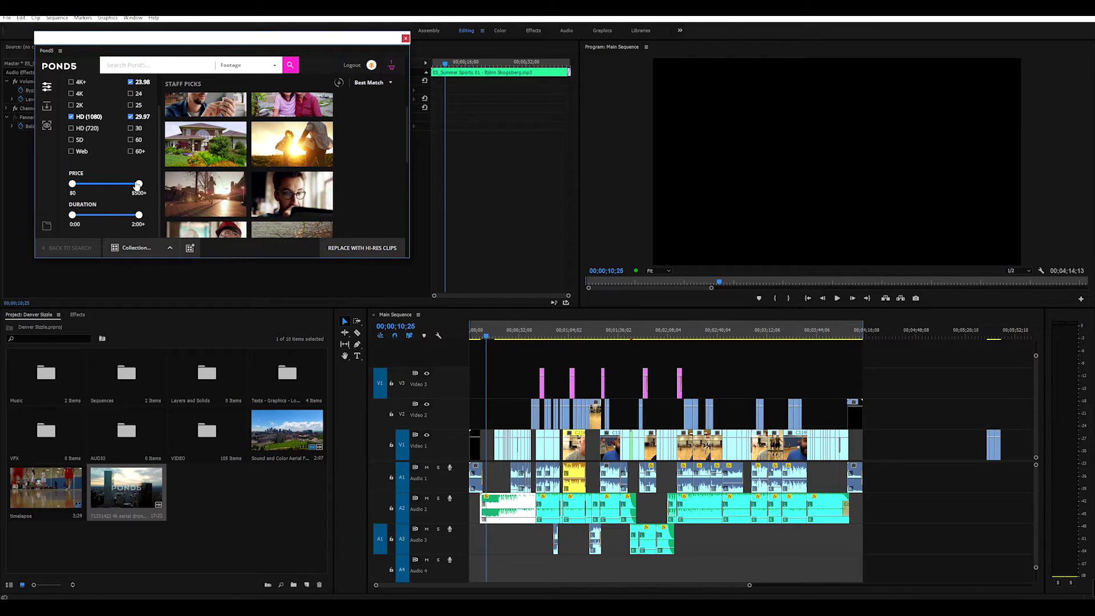
{"action": "left_click_drag", "start_coordinate": [141, 189], "coordinate": [111, 192]}
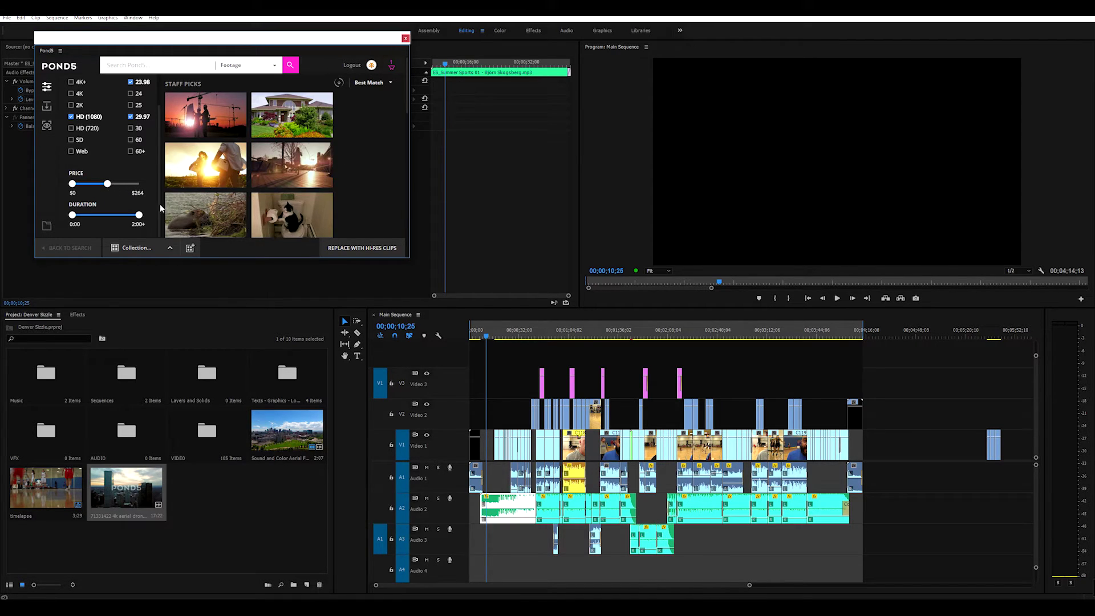
- Browse down to the Pond5 collections list, then close it to return to Staff Picks
{"action": "mouse_move", "coordinate": [218, 167]}
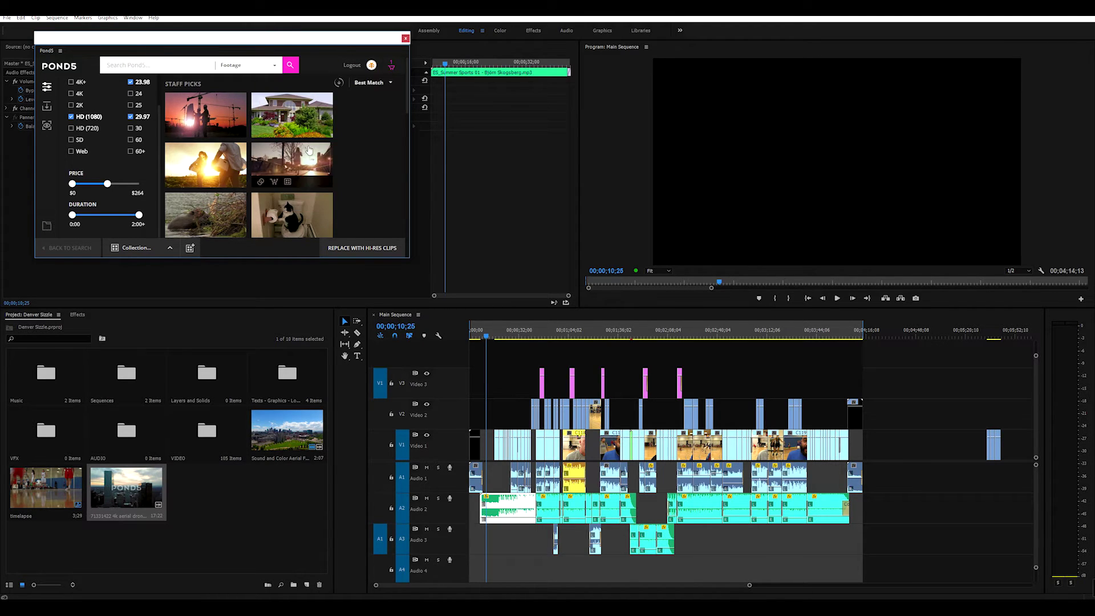
{"action": "scroll", "coordinate": [361, 147], "scroll_direction": "down", "scroll_amount": 5}
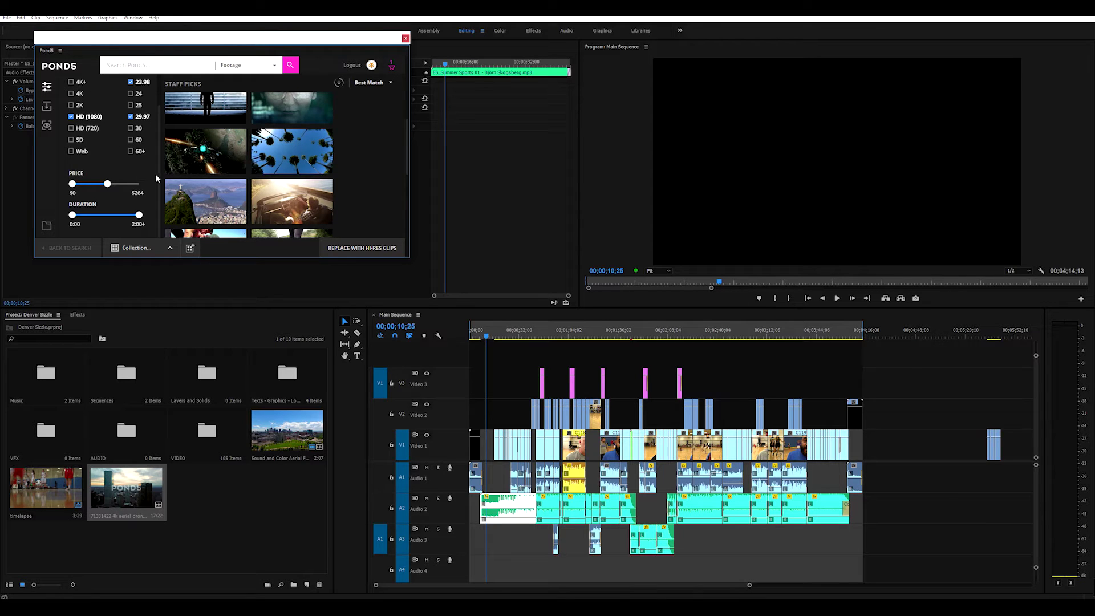
{"action": "scroll", "coordinate": [382, 161], "scroll_direction": "down", "scroll_amount": 5}
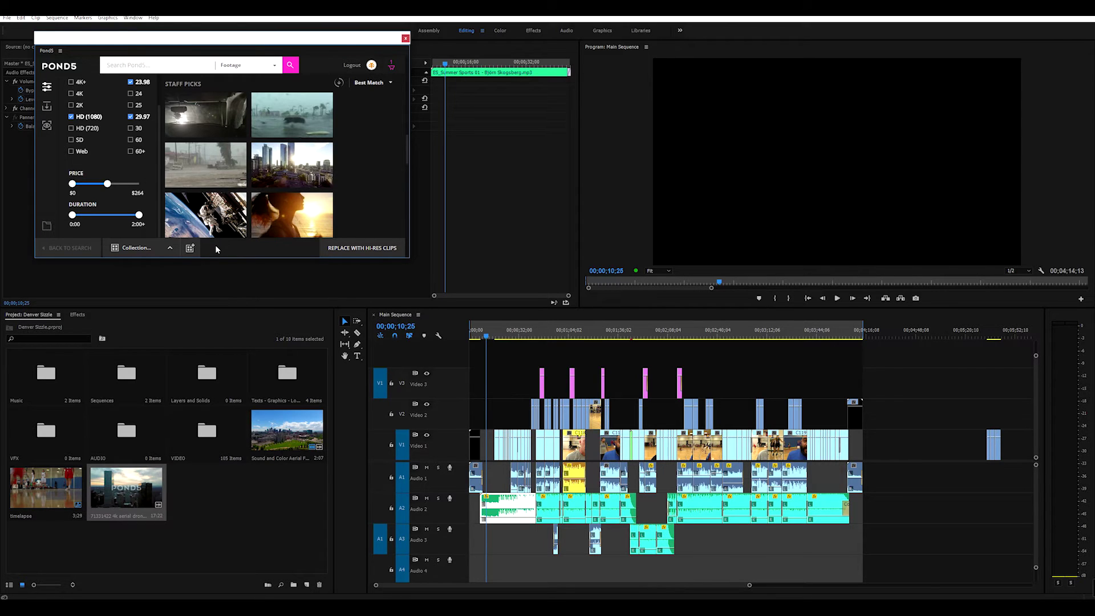
{"action": "left_click", "coordinate": [169, 249]}
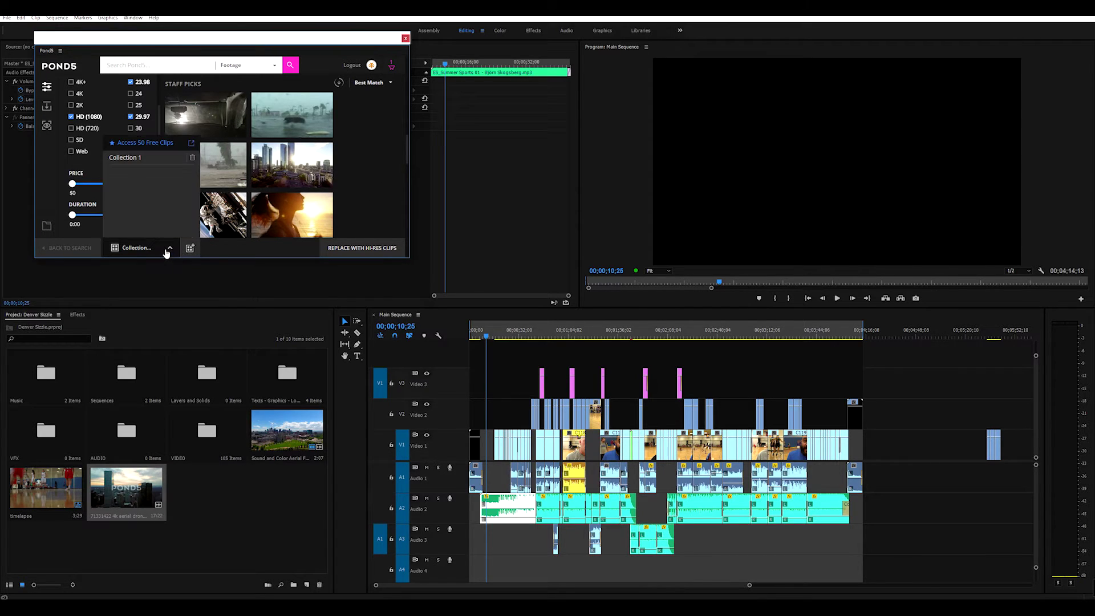
{"action": "left_click", "coordinate": [142, 147]}
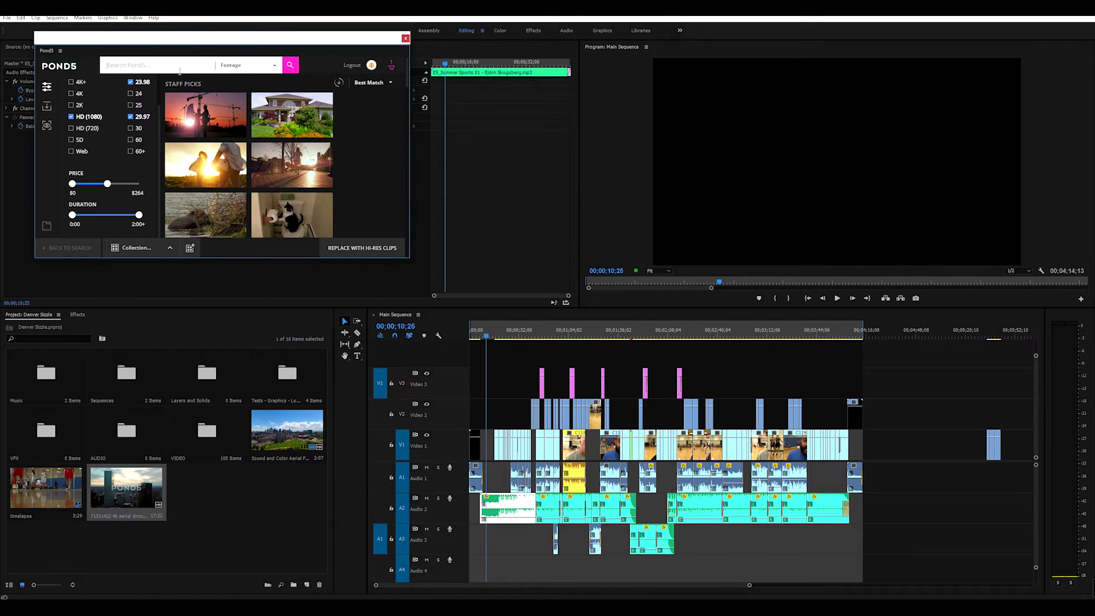
- Search Pond5 for 'denver aerial' footage
{"action": "type", "text": "denver aerial"}
{"action": "key", "text": "Return"}
{"action": "mouse_move", "coordinate": [268, 111]}
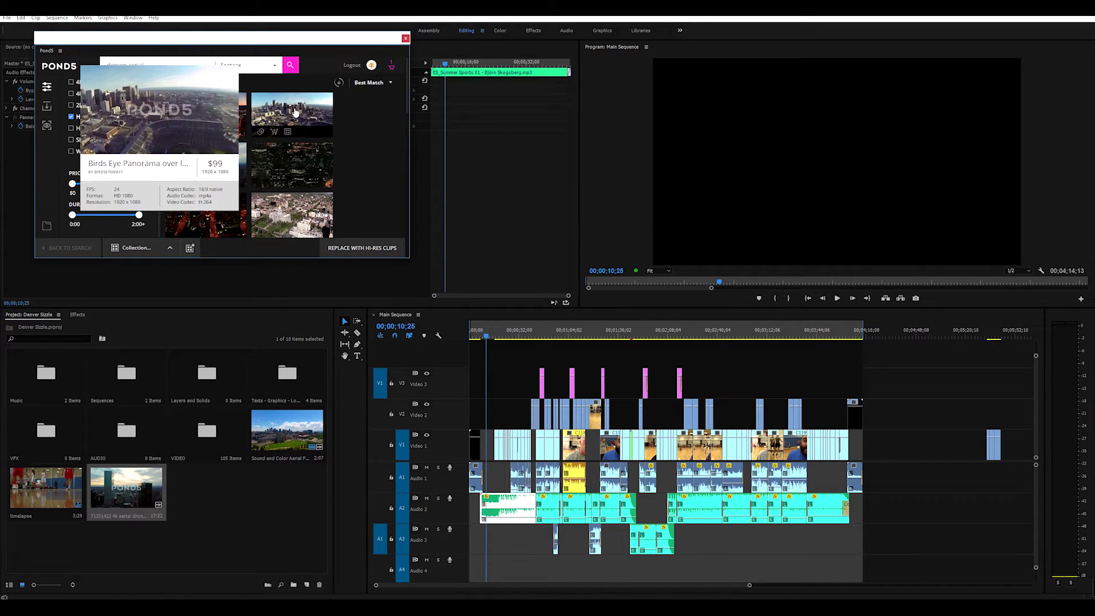
{"action": "right_click", "coordinate": [301, 112]}
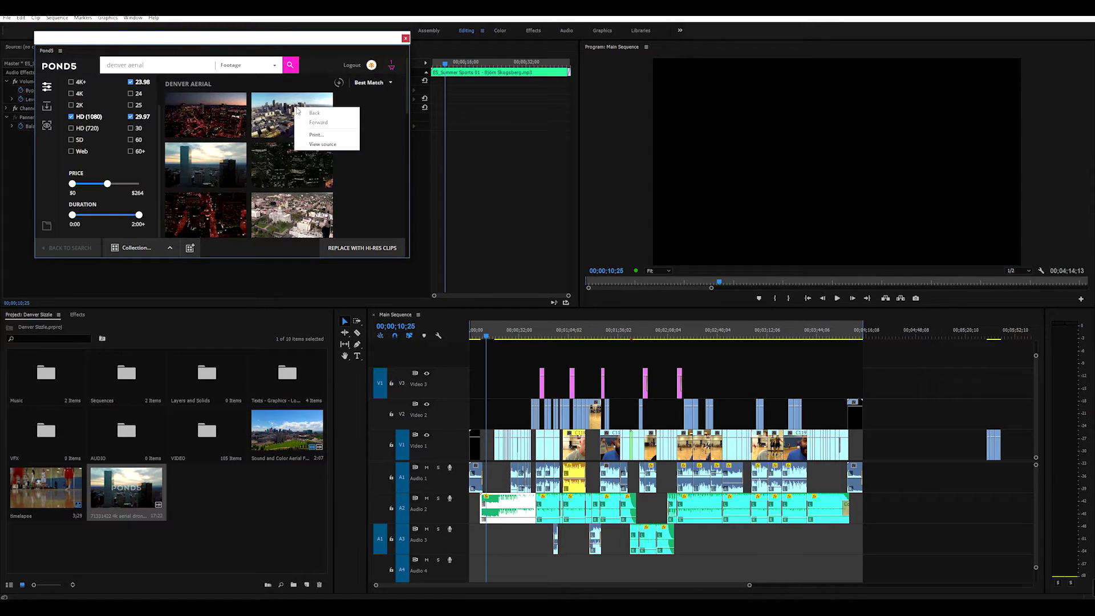
{"action": "key", "text": "Escape"}
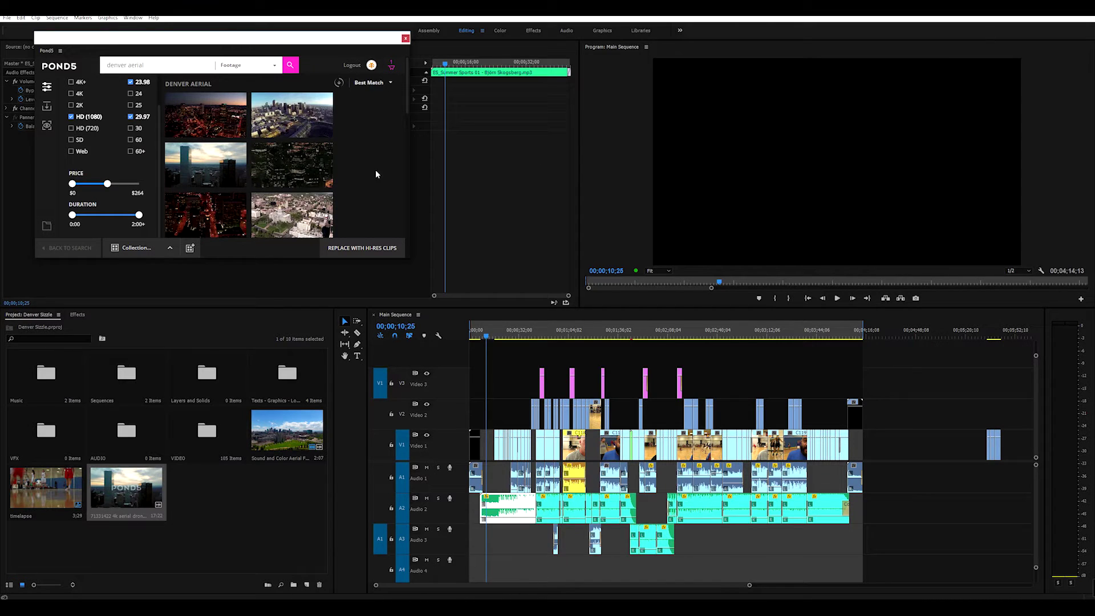
- Zoom in on the timeline and download the Birds Eye Panorama preview clip
{"action": "left_click", "coordinate": [499, 379]}
{"action": "key", "text": "="}
{"action": "key", "text": "="}
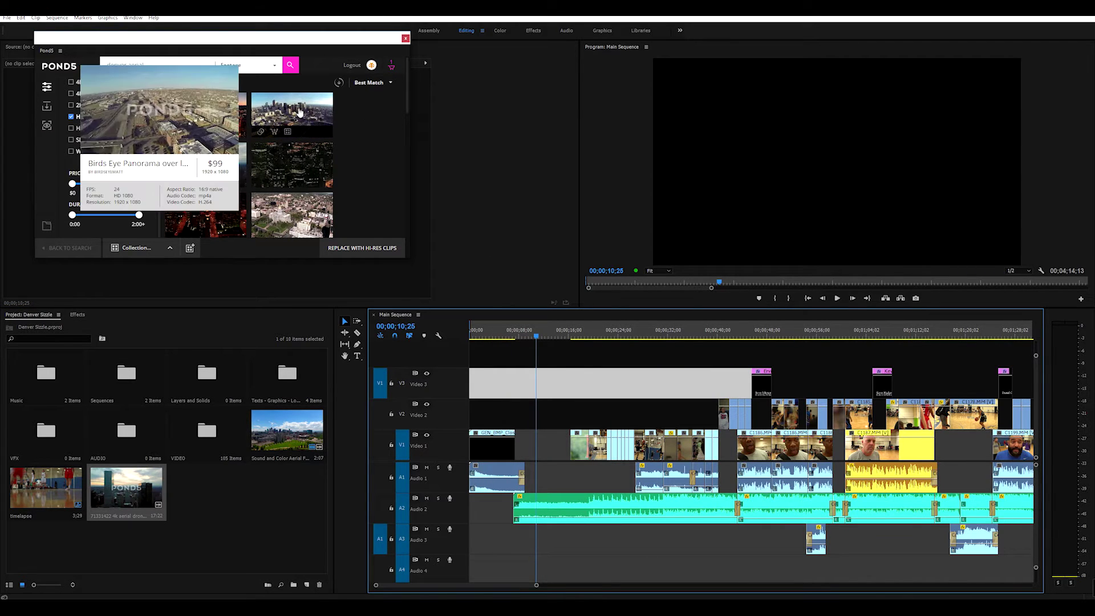
{"action": "left_click", "coordinate": [301, 132]}
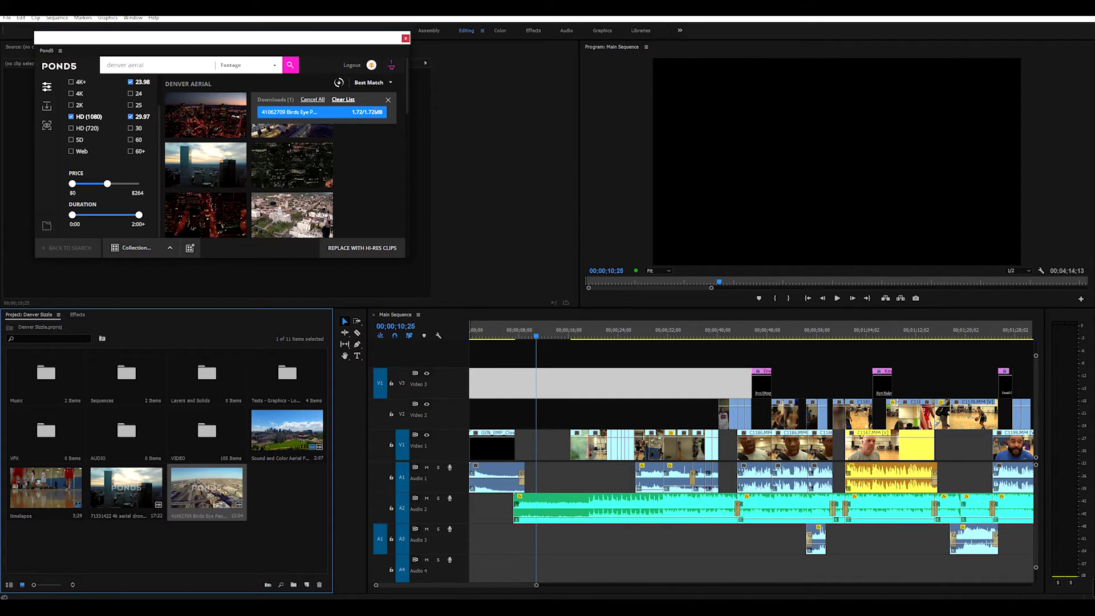
- Drop the panorama into the sequence, delete its audio and move it to Video 2
{"action": "left_click_drag", "start_coordinate": [197, 487], "coordinate": [523, 381]}
{"action": "left_click", "coordinate": [544, 550], "text": "alt"}
{"action": "key", "text": "Delete"}
{"action": "key", "text": "equal"}
{"action": "key", "text": "equal"}
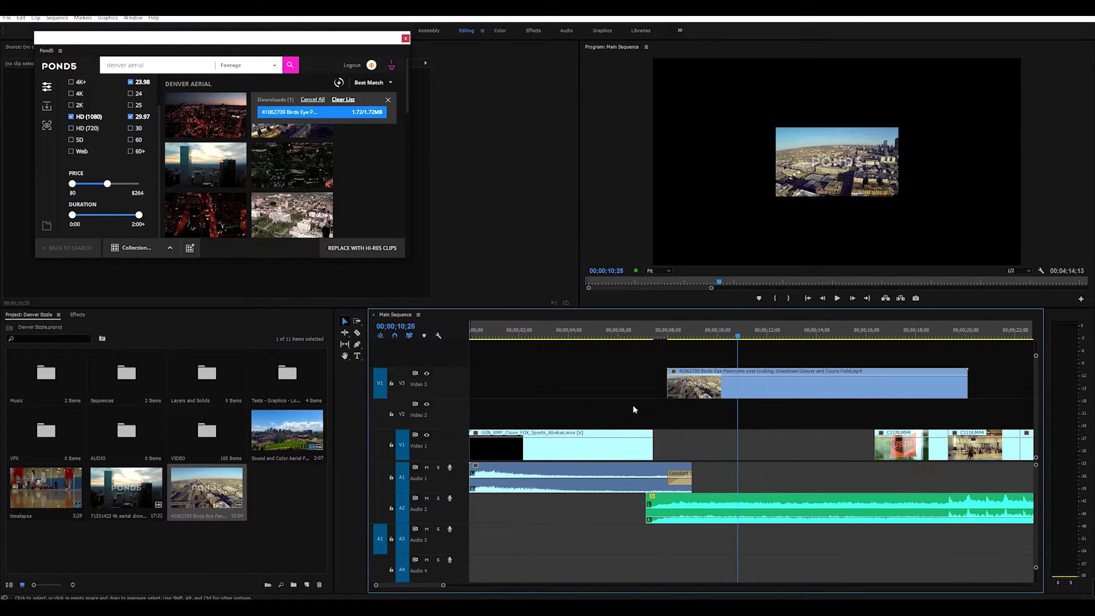
{"action": "mouse_move", "coordinate": [690, 393]}
{"action": "left_mouse_down"}
{"action": "mouse_move", "coordinate": [676, 394]}
{"action": "mouse_move", "coordinate": [690, 393]}
{"action": "mouse_move", "coordinate": [670, 414]}
{"action": "mouse_move", "coordinate": [690, 413]}
{"action": "left_mouse_up"}
- Scale the panorama to frame size and shift its start to about 08;00
{"action": "left_click_drag", "start_coordinate": [676, 332], "coordinate": [723, 331]}
{"action": "right_click", "coordinate": [764, 414]}
{"action": "left_click", "coordinate": [808, 315]}
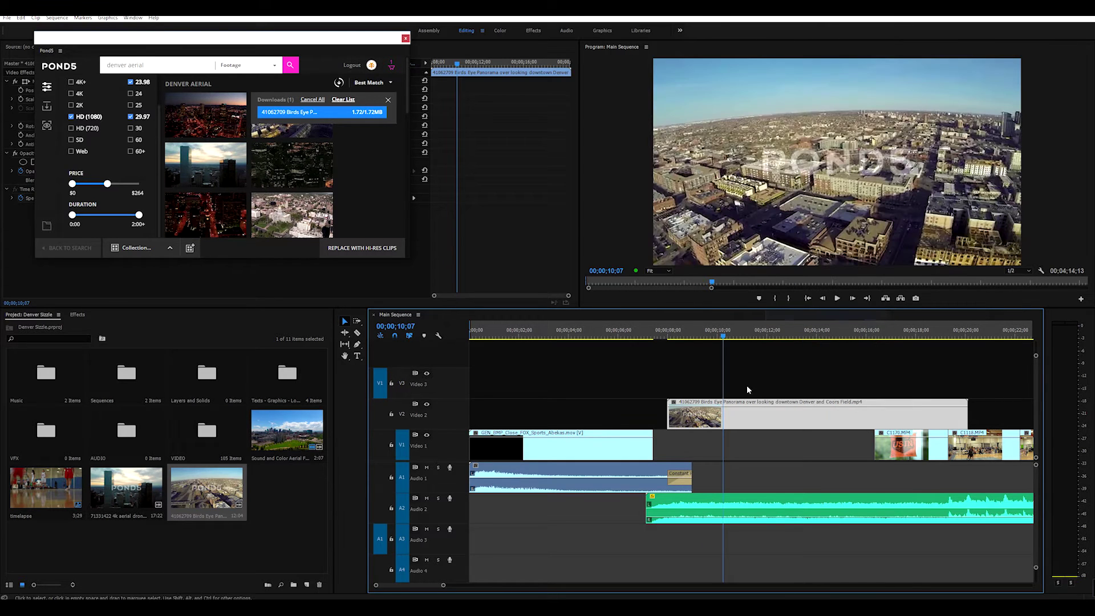
{"action": "left_click_drag", "start_coordinate": [714, 415], "coordinate": [700, 416]}
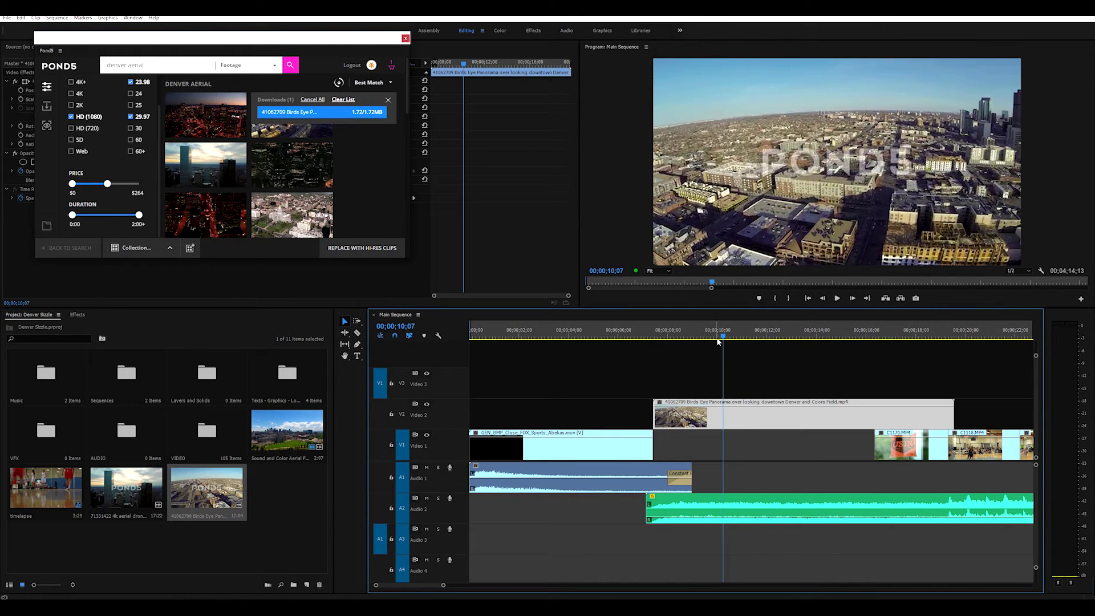
- Play back from the FOX Sports intro into the new aerial section
{"action": "key", "text": "space"}
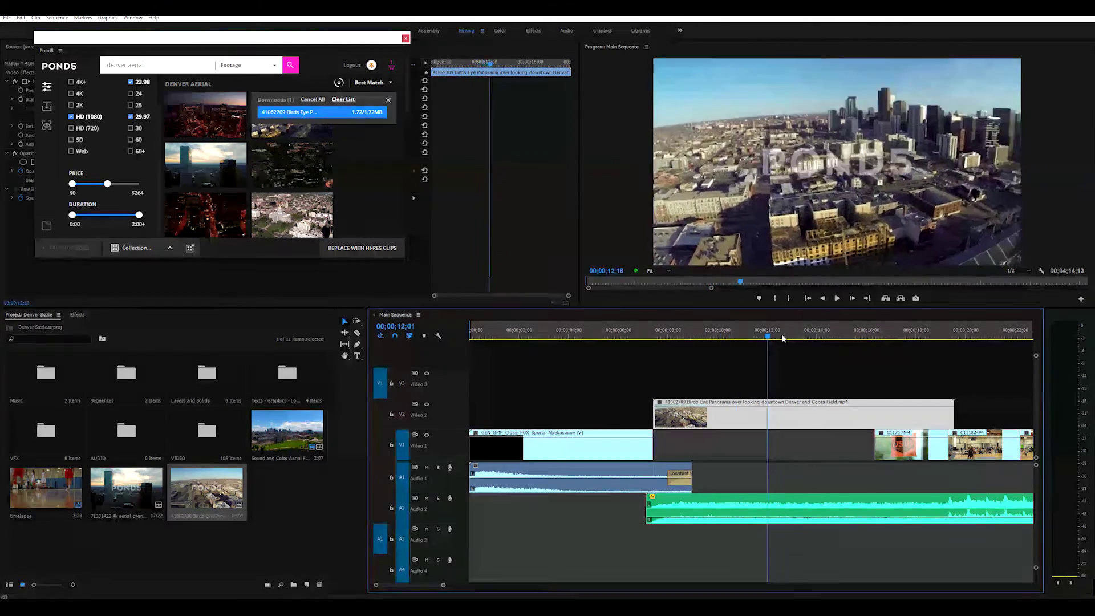
{"action": "left_click", "coordinate": [693, 332]}
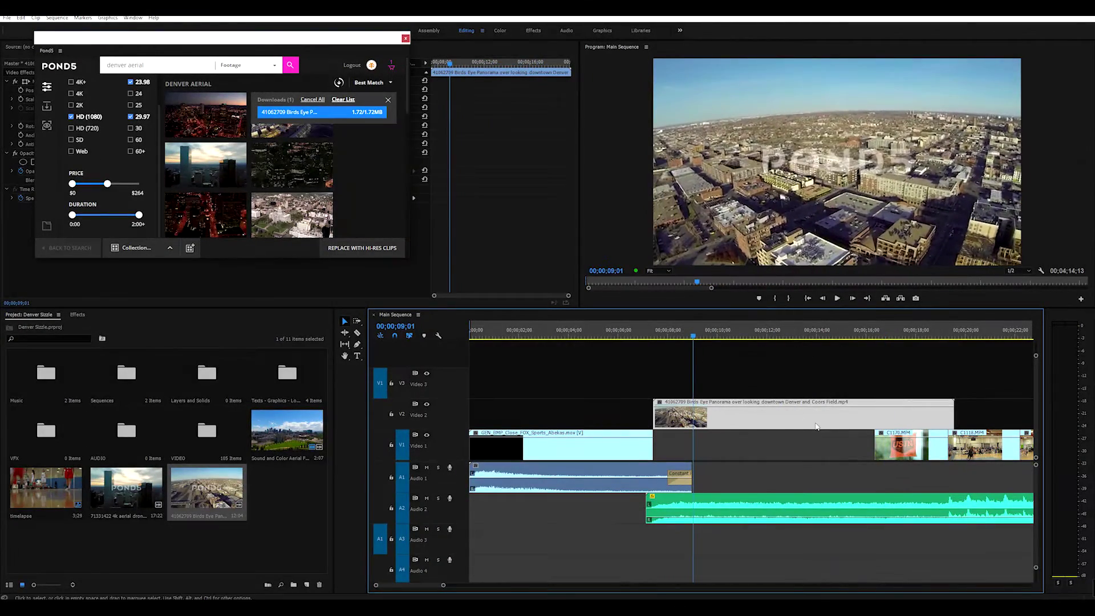
{"action": "left_click_drag", "start_coordinate": [693, 332], "coordinate": [646, 355]}
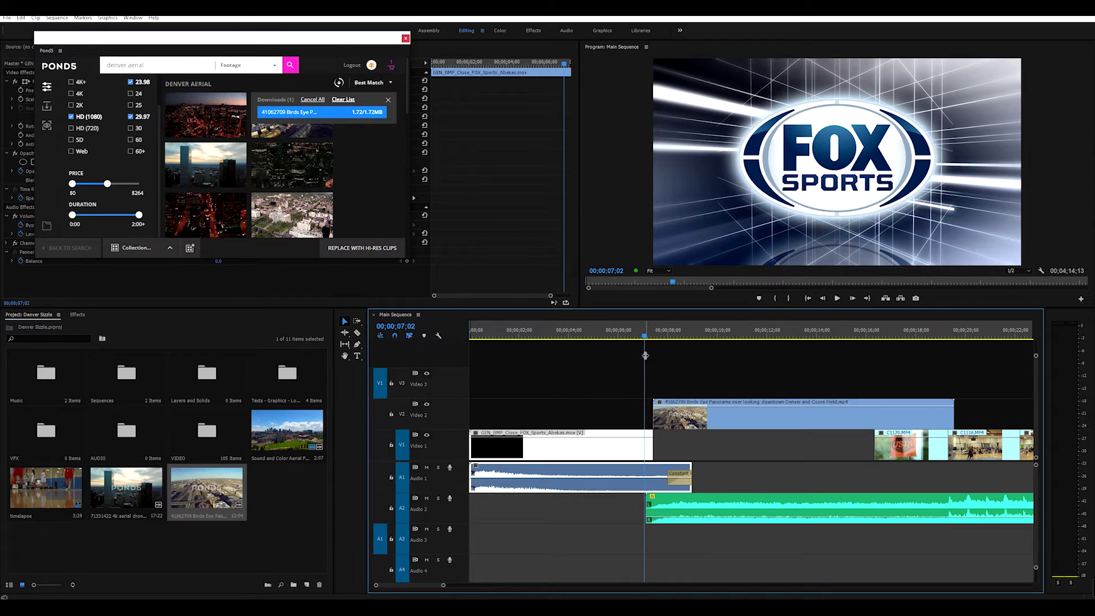
{"action": "key", "text": "space"}
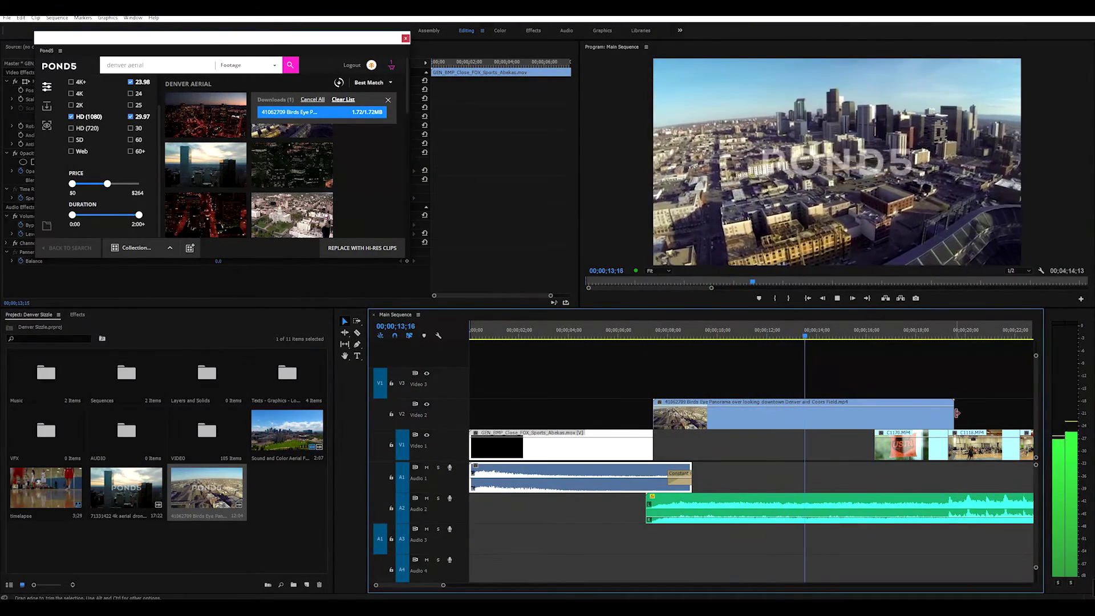
- Trim the panorama to end at 14;05 and add the Capitol dome clip without audio
{"action": "left_click", "coordinate": [912, 508]}
{"action": "left_click_drag", "start_coordinate": [957, 414], "coordinate": [821, 413]}
{"action": "scroll", "coordinate": [366, 187], "scroll_direction": "down", "scroll_amount": 3}
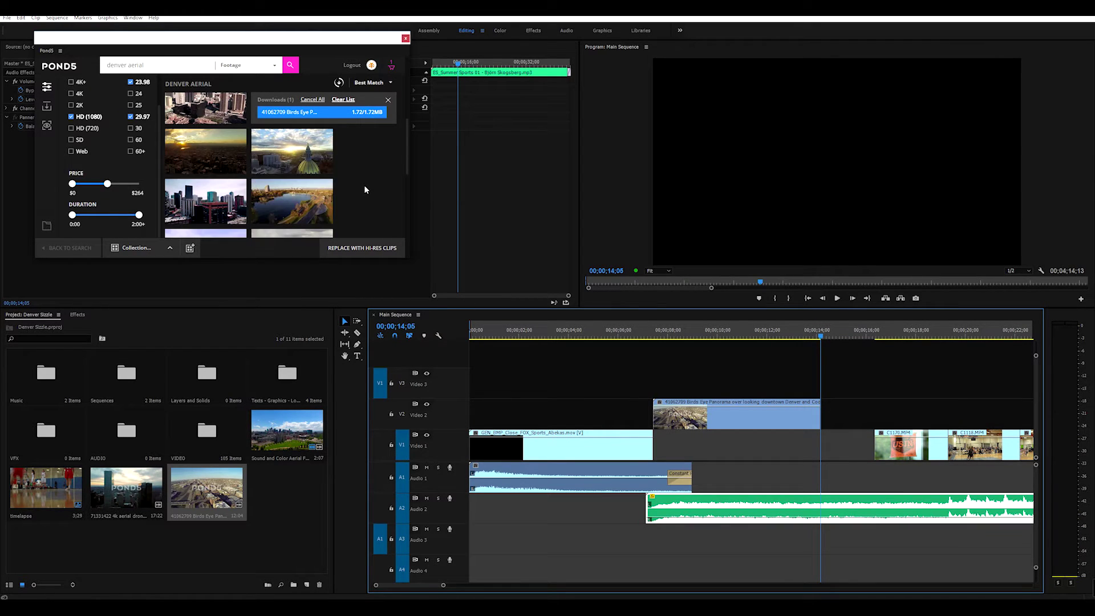
{"action": "mouse_move", "coordinate": [308, 148]}
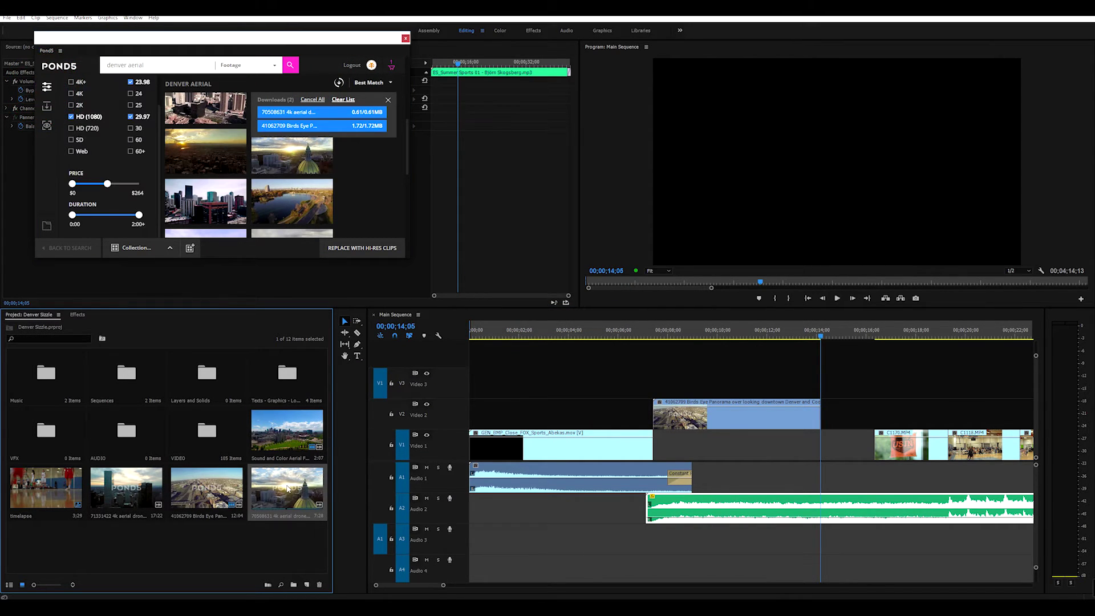
{"action": "left_click_drag", "start_coordinate": [286, 494], "coordinate": [735, 385]}
{"action": "left_click", "coordinate": [768, 538]}
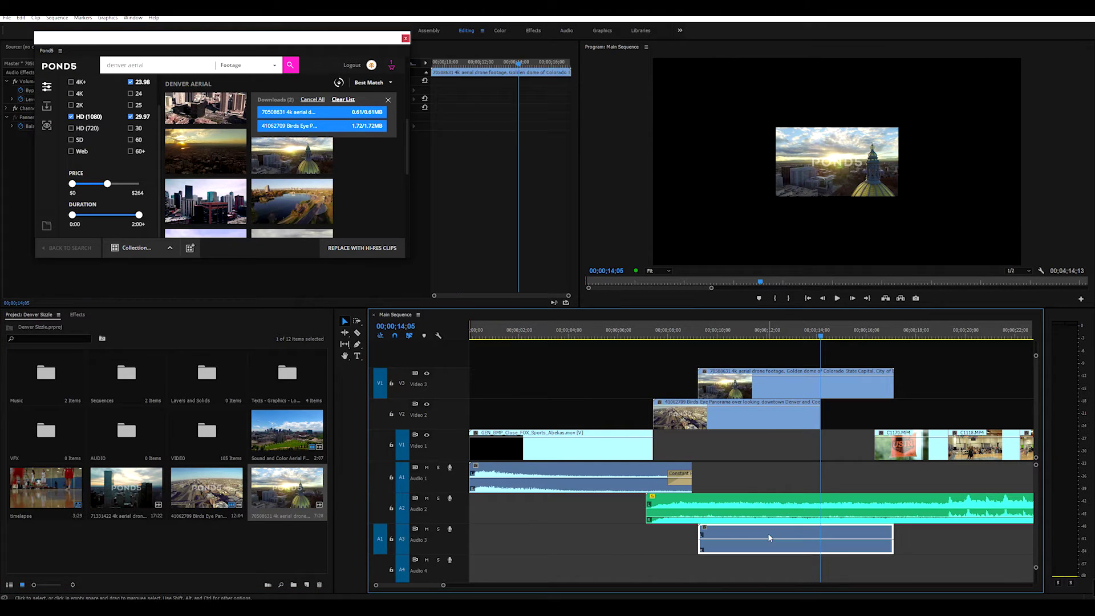
{"action": "key", "text": "Delete"}
- Scale the Capitol clip to frame size, trim its start later and play back the cut
{"action": "right_click", "coordinate": [754, 384]}
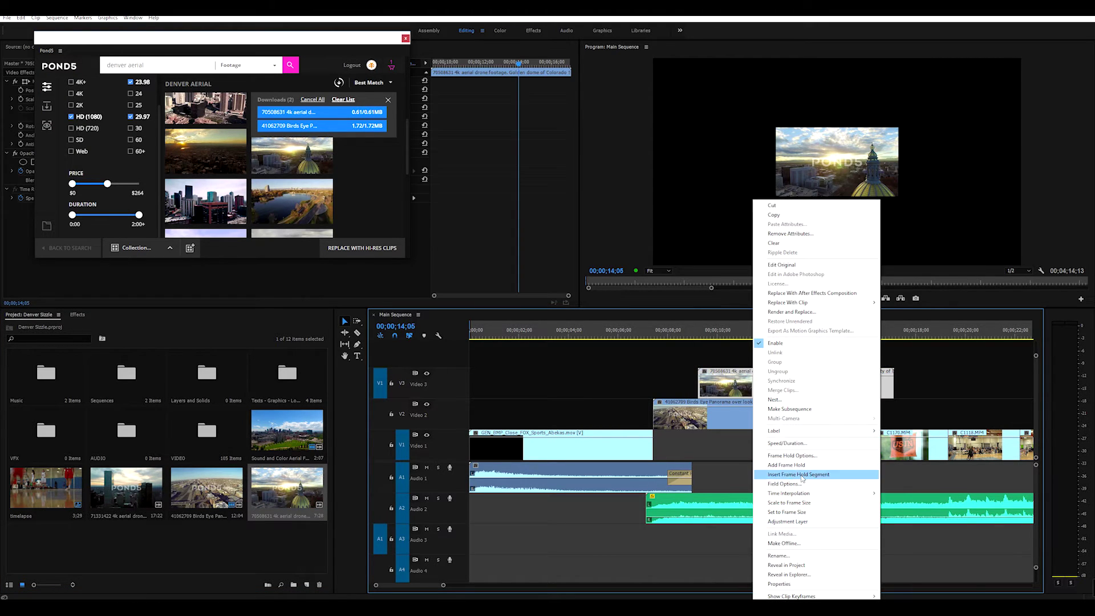
{"action": "left_click", "coordinate": [801, 505]}
{"action": "left_click_drag", "start_coordinate": [798, 336], "coordinate": [743, 338]}
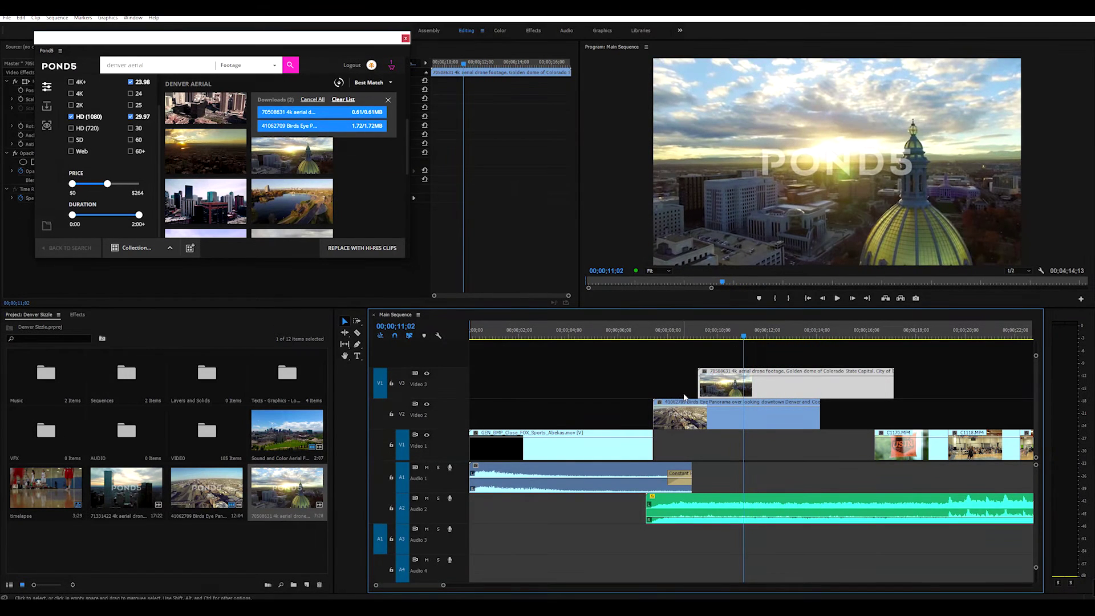
{"action": "left_click_drag", "start_coordinate": [694, 390], "coordinate": [743, 390]}
{"action": "left_click", "coordinate": [642, 334]}
{"action": "key", "text": "space"}
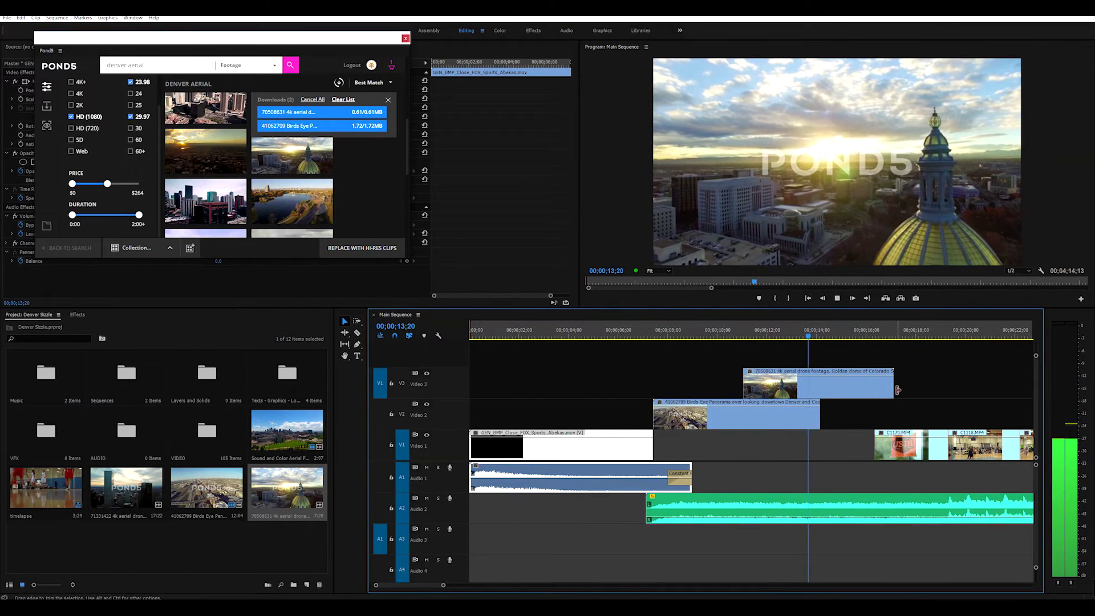
- Trim the Capitol clip to end at 13;26 and add clip 71331422 without its audio
{"action": "left_click_drag", "start_coordinate": [898, 389], "coordinate": [779, 414]}
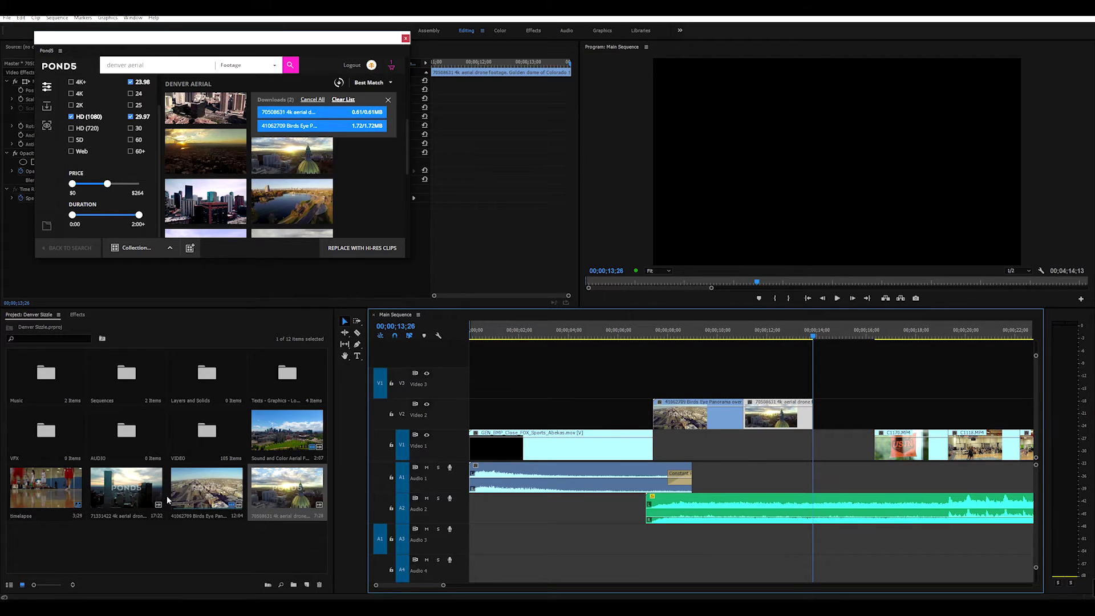
{"action": "left_click_drag", "start_coordinate": [151, 498], "coordinate": [544, 377]}
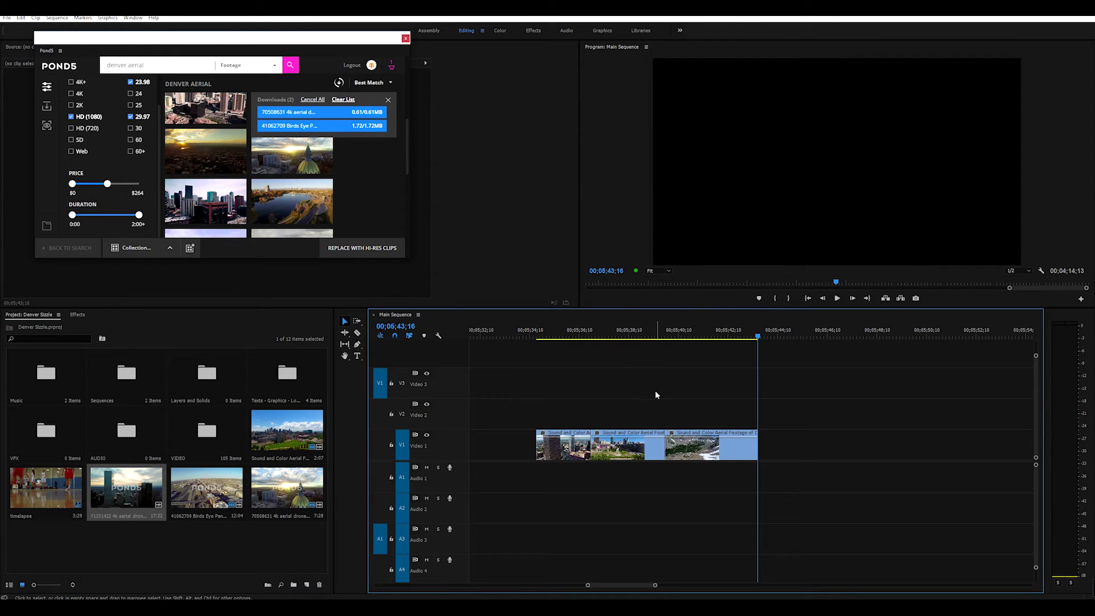
{"action": "key", "text": "minus"}
{"action": "key", "text": "minus"}
{"action": "key", "text": "minus"}
{"action": "key", "text": "minus"}
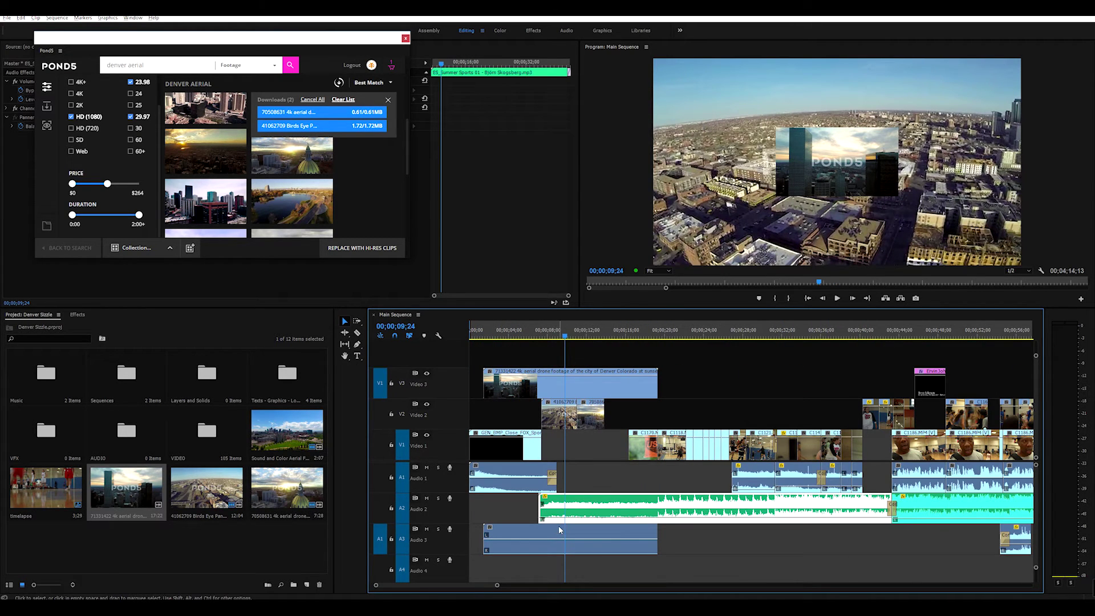
{"action": "left_click", "coordinate": [559, 529]}
{"action": "key", "text": "Delete"}
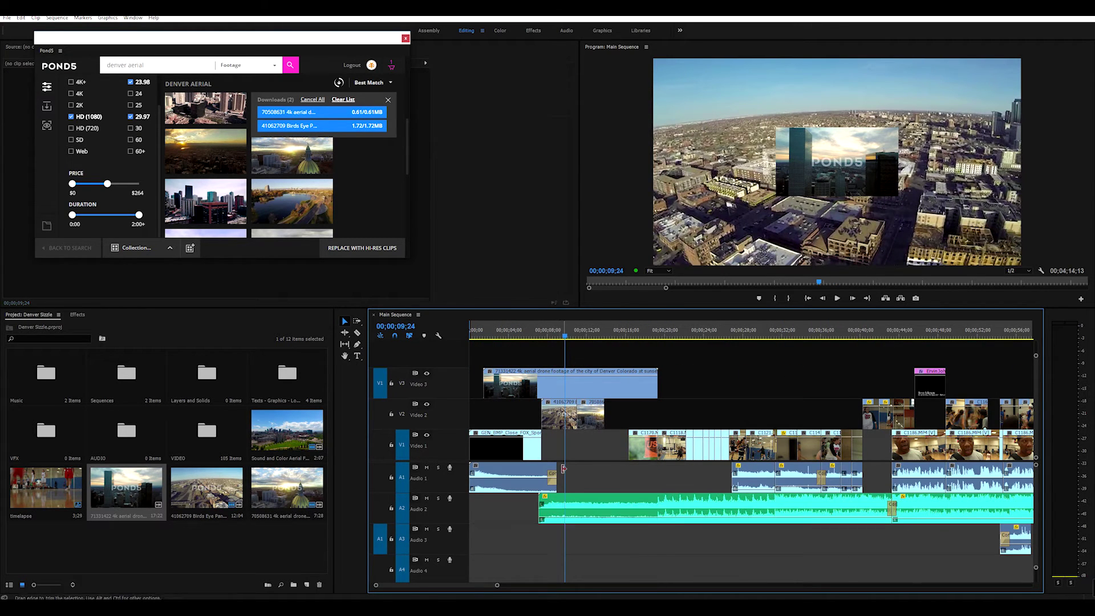
- Add a frame hold to clip 71331422, trim its start later and preview it
{"action": "right_click", "coordinate": [542, 381]}
{"action": "left_click", "coordinate": [590, 465]}
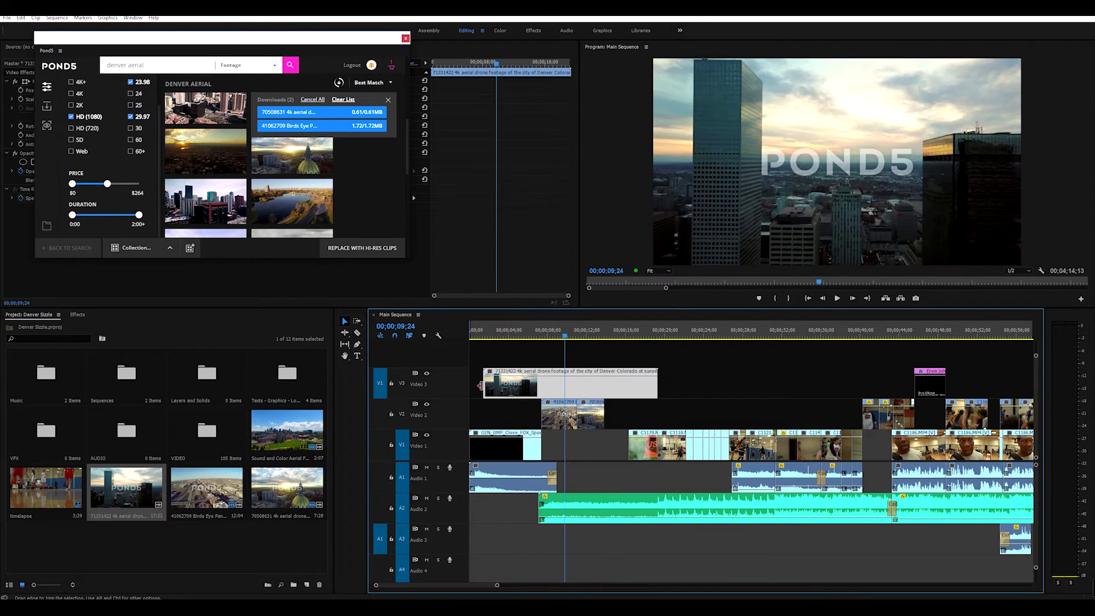
{"action": "left_click_drag", "start_coordinate": [565, 385], "coordinate": [604, 385]}
{"action": "key", "text": "space"}
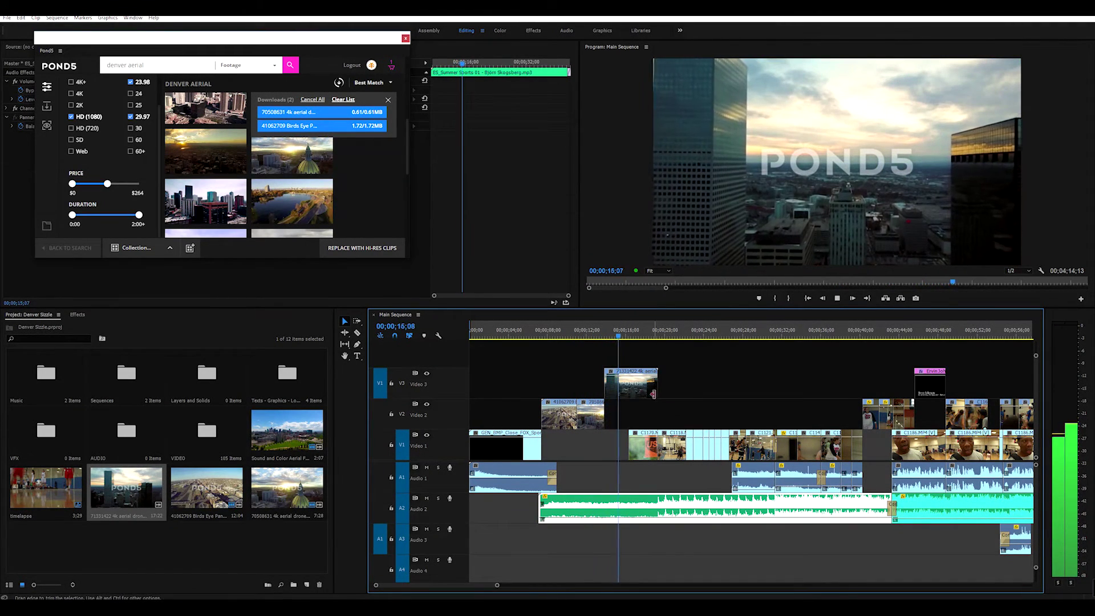
- End the new aerial at 16;24 with a shortened Cross Dissolve and play it through
{"action": "left_click_drag", "start_coordinate": [656, 386], "coordinate": [624, 422]}
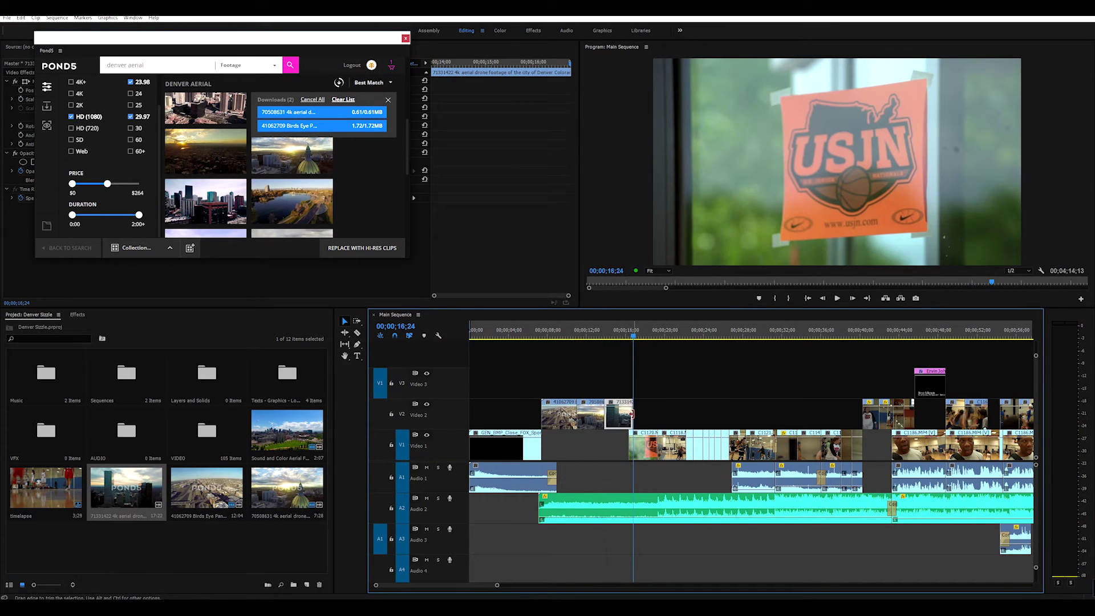
{"action": "key", "text": "ctrl+d"}
{"action": "key", "text": "equal"}
{"action": "key", "text": "equal"}
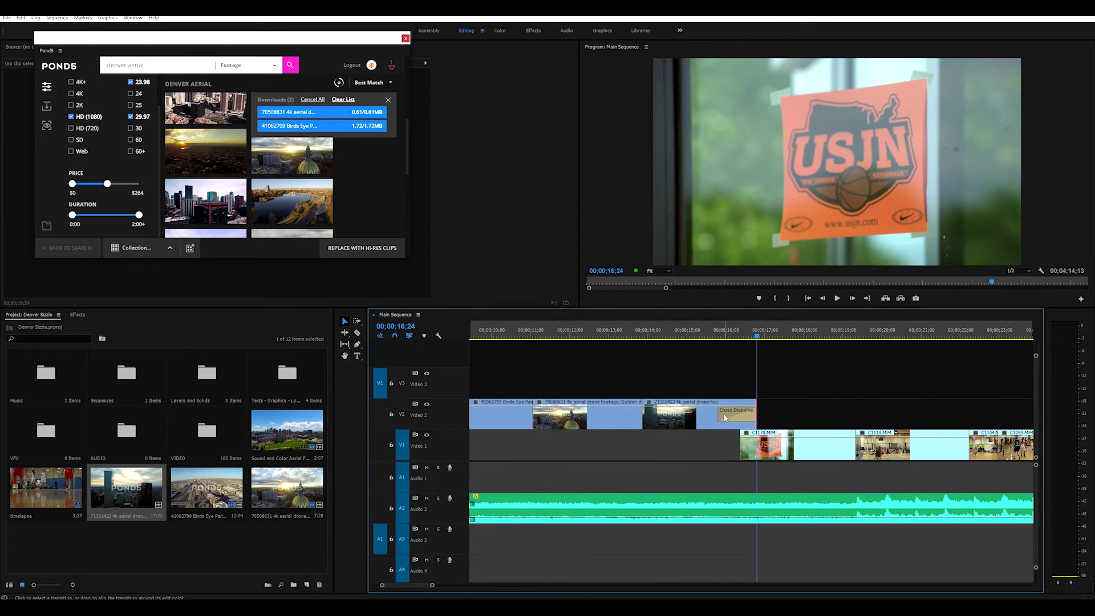
{"action": "left_click_drag", "start_coordinate": [718, 416], "coordinate": [741, 416]}
{"action": "left_click", "coordinate": [717, 335]}
{"action": "key", "text": "space"}
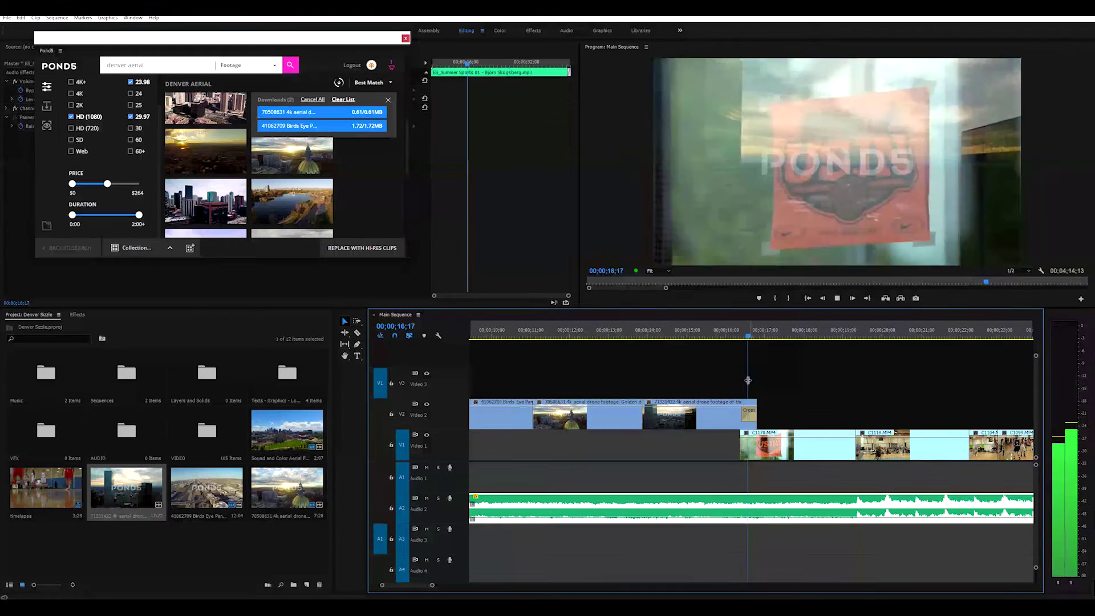
{"action": "key", "text": "space"}
{"action": "key", "text": "minus"}
{"action": "key", "text": "minus"}
{"action": "key", "text": "backslash"}
{"action": "mouse_move", "coordinate": [541, 332]}
{"action": "left_mouse_down"}
{"action": "mouse_move", "coordinate": [513, 335]}
{"action": "mouse_move", "coordinate": [522, 338]}
{"action": "left_mouse_up"}
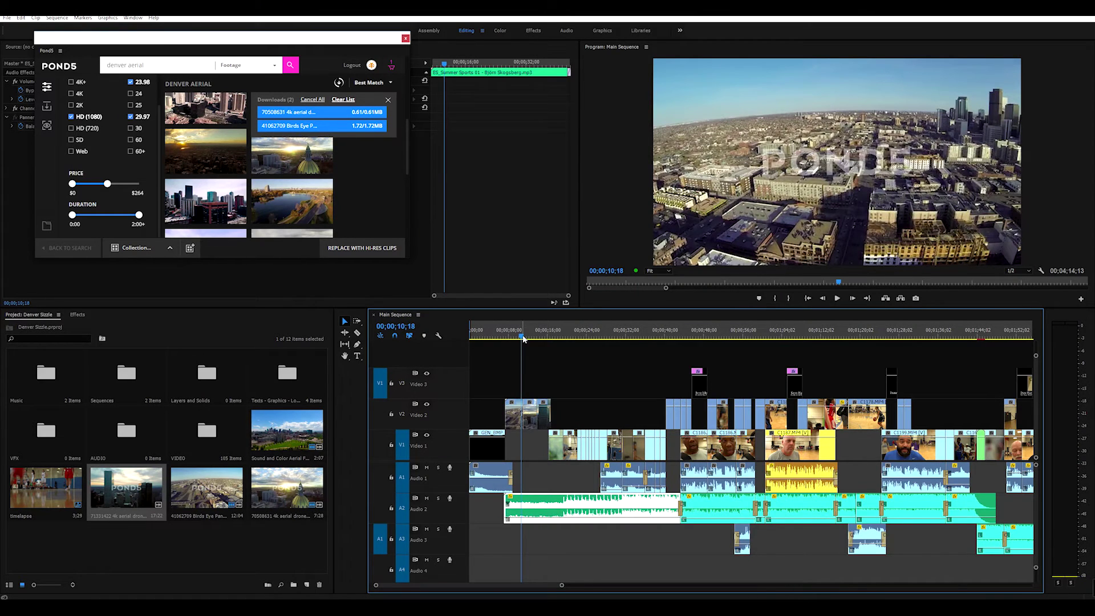
- Place the playhead at 09;01 and zoom the timeline out to see the whole sequence
{"action": "key", "text": "="}
{"action": "left_click", "coordinate": [558, 338]}
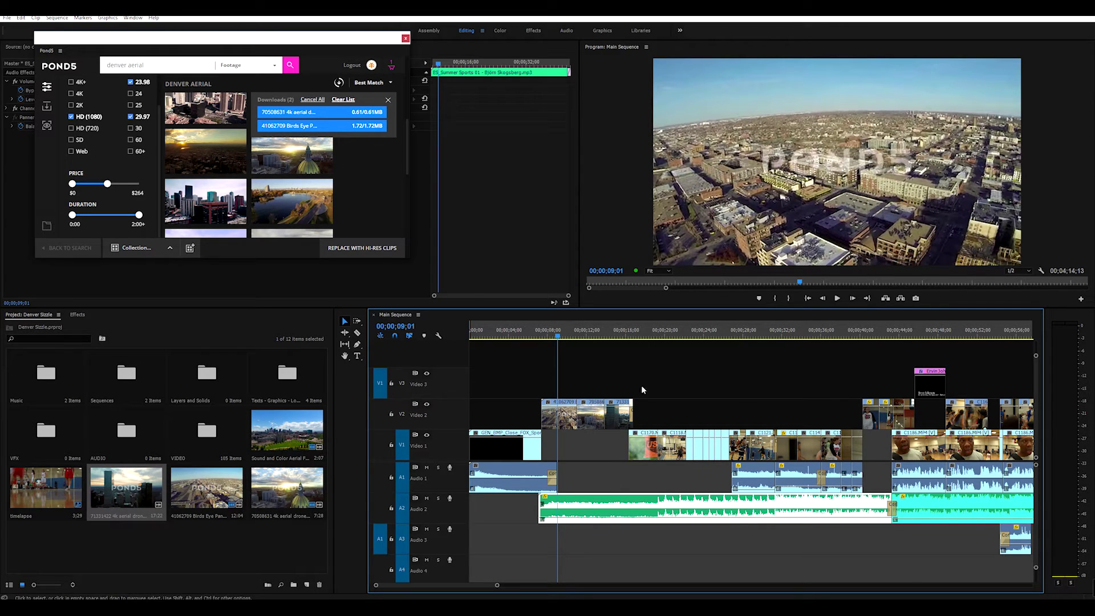
{"action": "key", "text": "minus"}
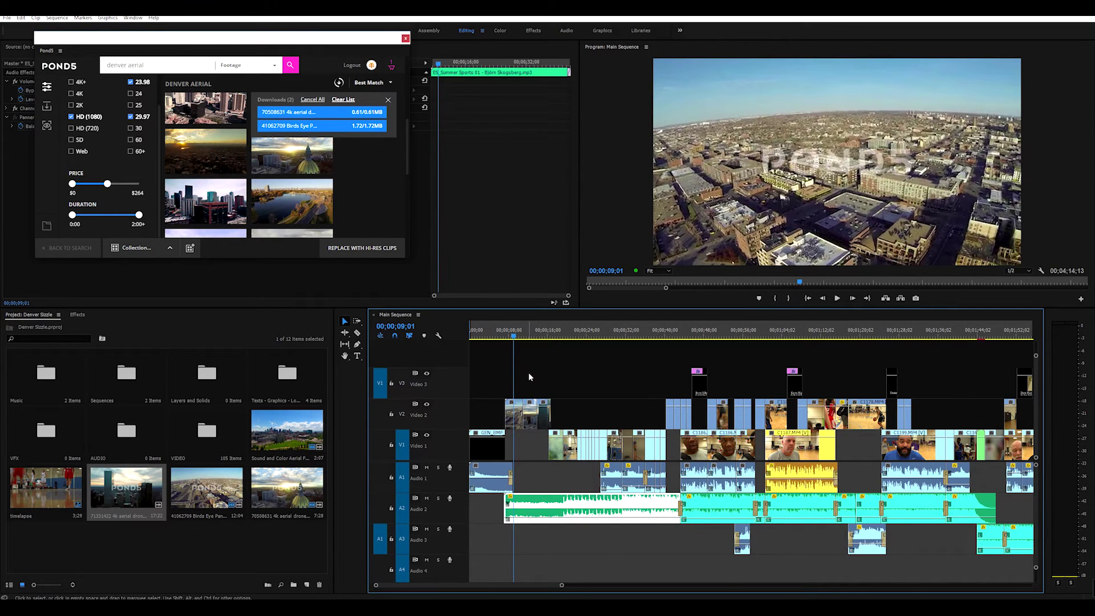
{"action": "key", "text": "minus"}
{"action": "key", "text": "minus"}
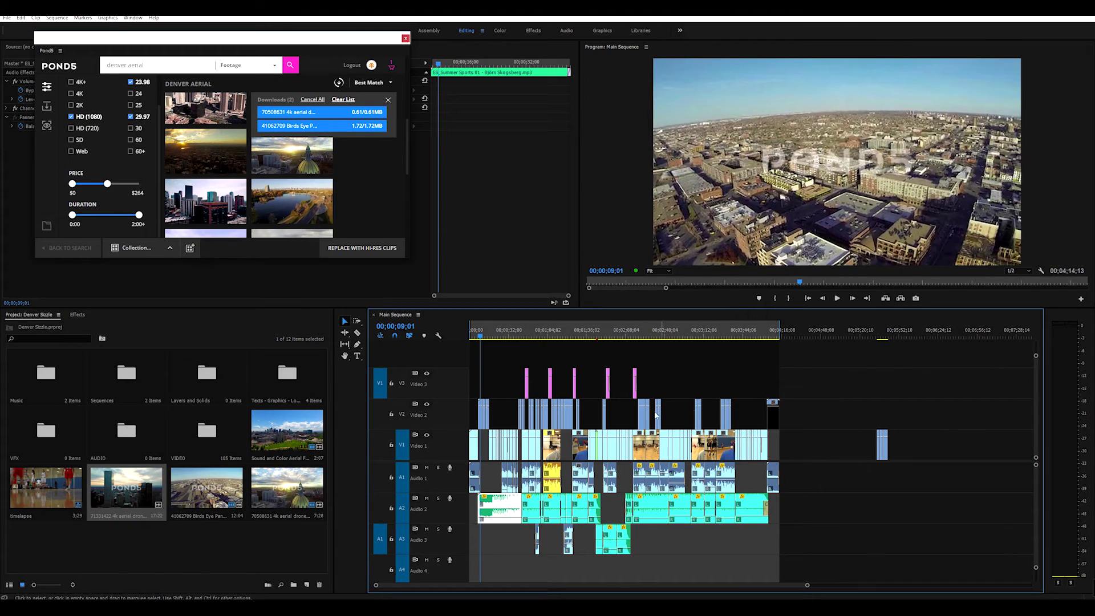
- Close the Pond5 downloads list and zoom back in on the sequence start
{"action": "left_click", "coordinate": [388, 100]}
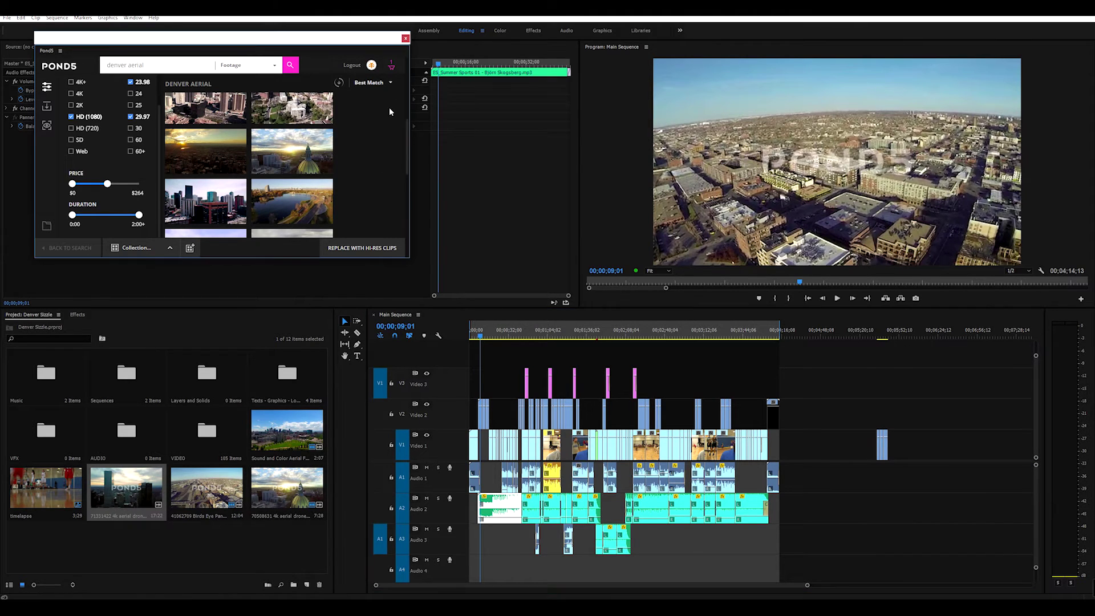
{"action": "left_click", "coordinate": [587, 385]}
{"action": "key", "text": "equal"}
{"action": "key", "text": "equal"}
{"action": "key", "text": "equal"}
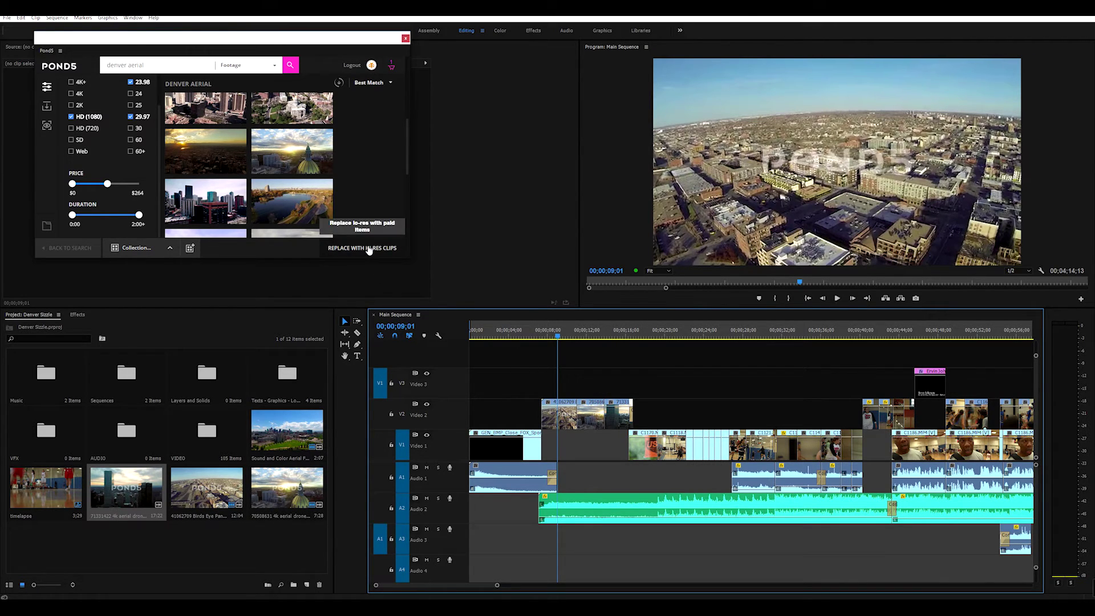
{"action": "left_click", "coordinate": [369, 249]}
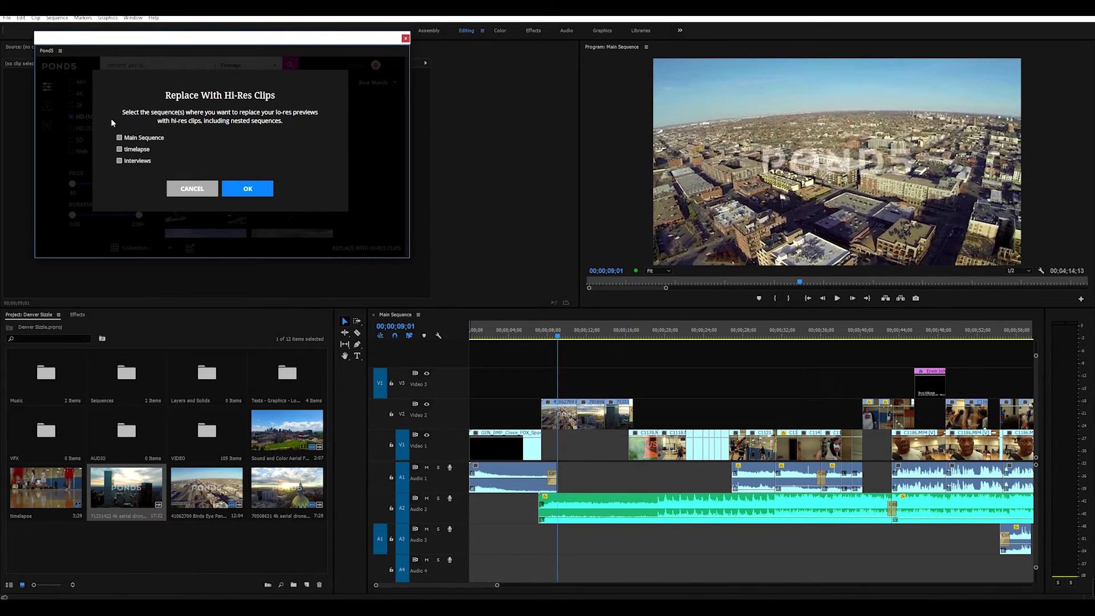
{"action": "left_click", "coordinate": [119, 137]}
{"action": "left_click", "coordinate": [258, 192]}
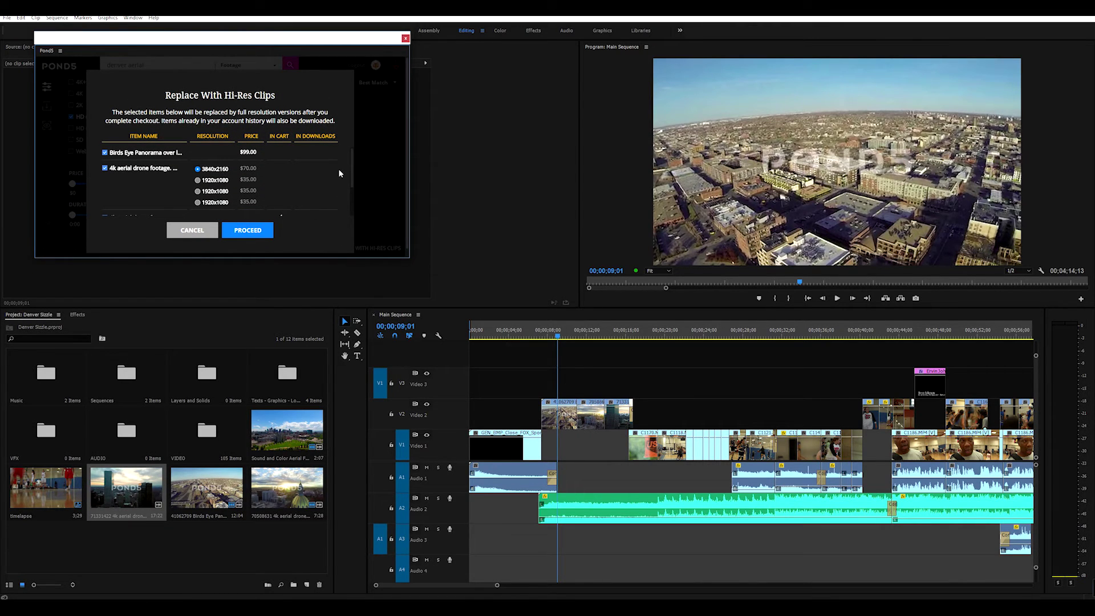
{"action": "mouse_move", "coordinate": [350, 162]}
{"action": "left_mouse_down"}
{"action": "mouse_move", "coordinate": [350, 195]}
{"action": "mouse_move", "coordinate": [348, 152]}
{"action": "left_mouse_up"}
{"action": "scroll", "coordinate": [282, 166], "scroll_direction": "down", "scroll_amount": 3}
{"action": "scroll", "coordinate": [222, 179], "scroll_direction": "up", "scroll_amount": 2}
{"action": "left_click", "coordinate": [199, 230]}
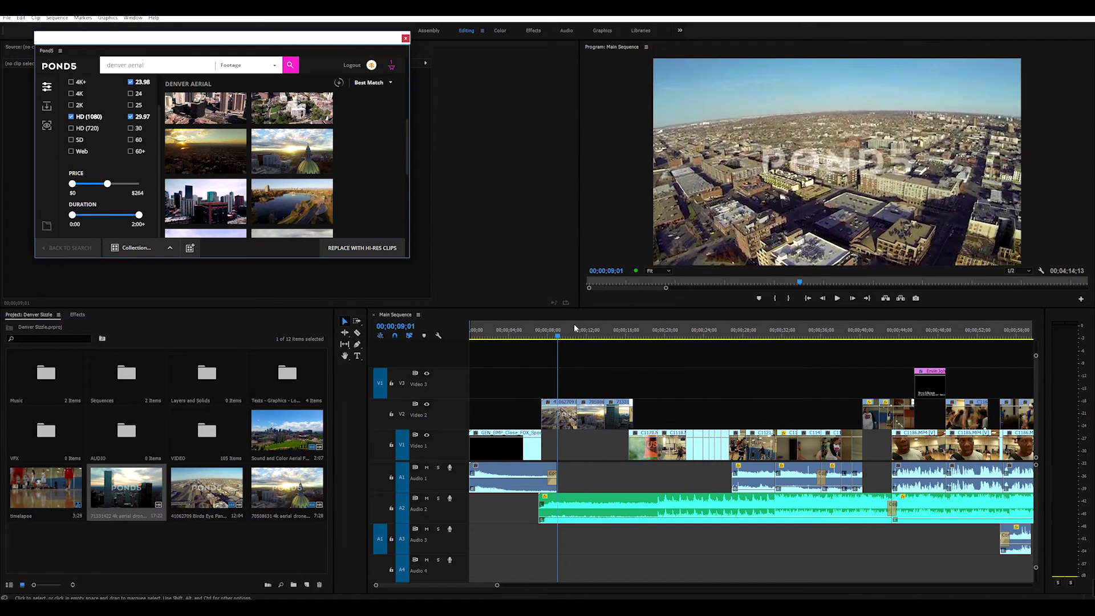
- Scrub from the capitol dome shot to the skyscraper sunset aerial at 00;00;15;11, deselecting the audio clip
{"action": "left_click", "coordinate": [584, 336]}
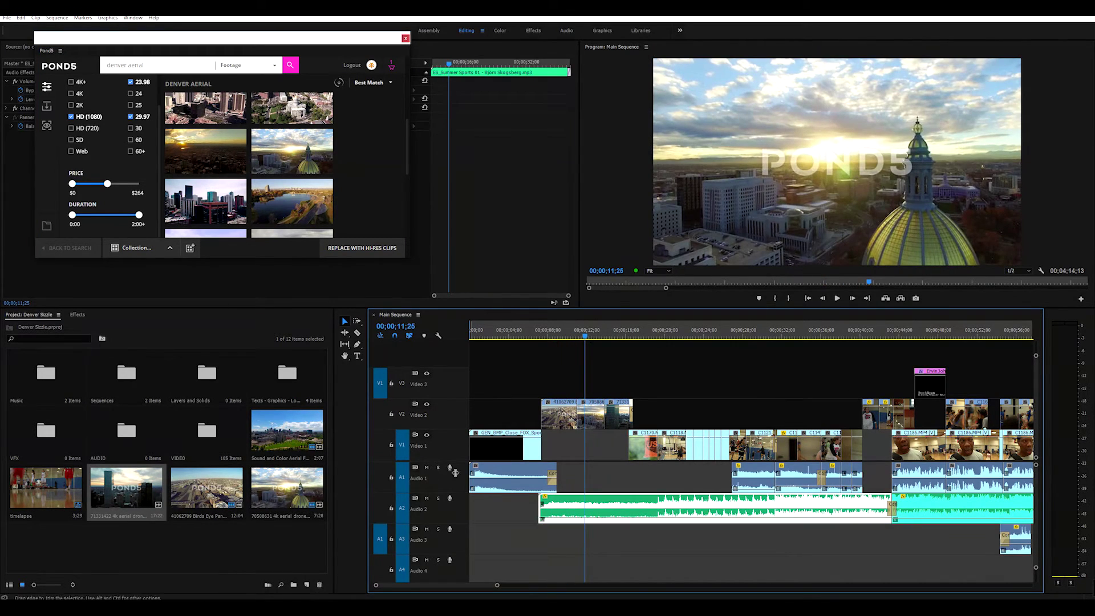
{"action": "left_click_drag", "start_coordinate": [593, 329], "coordinate": [620, 326]}
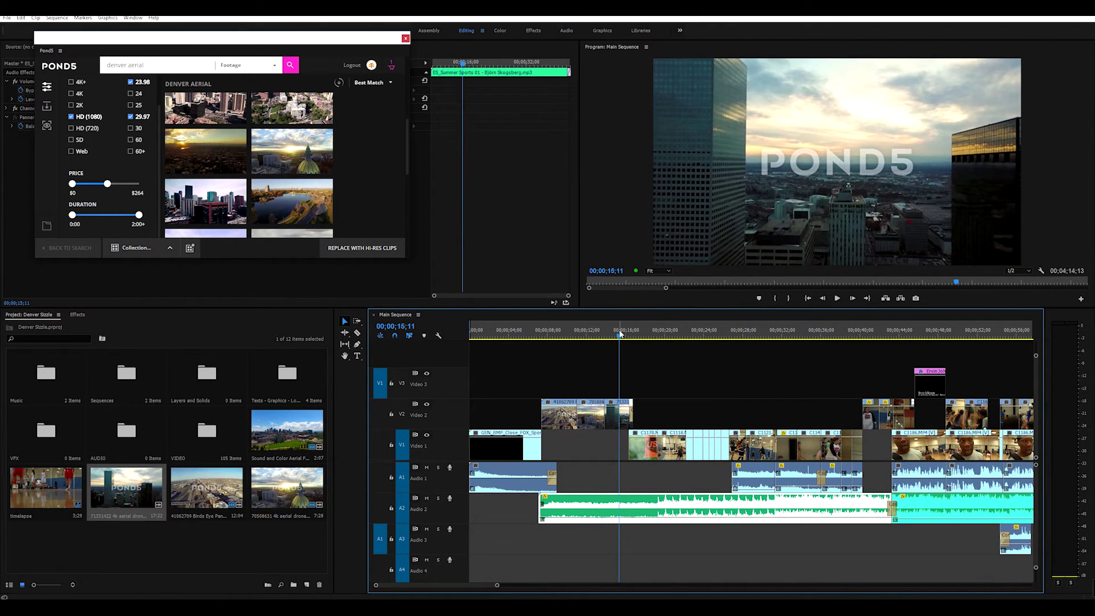
{"action": "key", "text": "minus"}
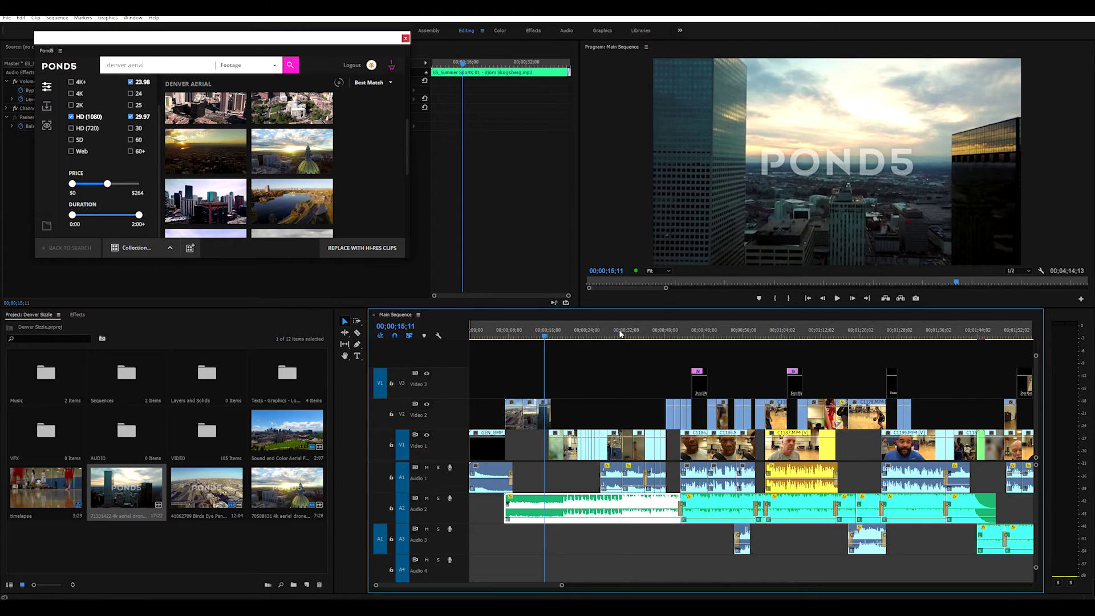
{"action": "left_click", "coordinate": [618, 378]}
{"action": "key", "text": "equal"}
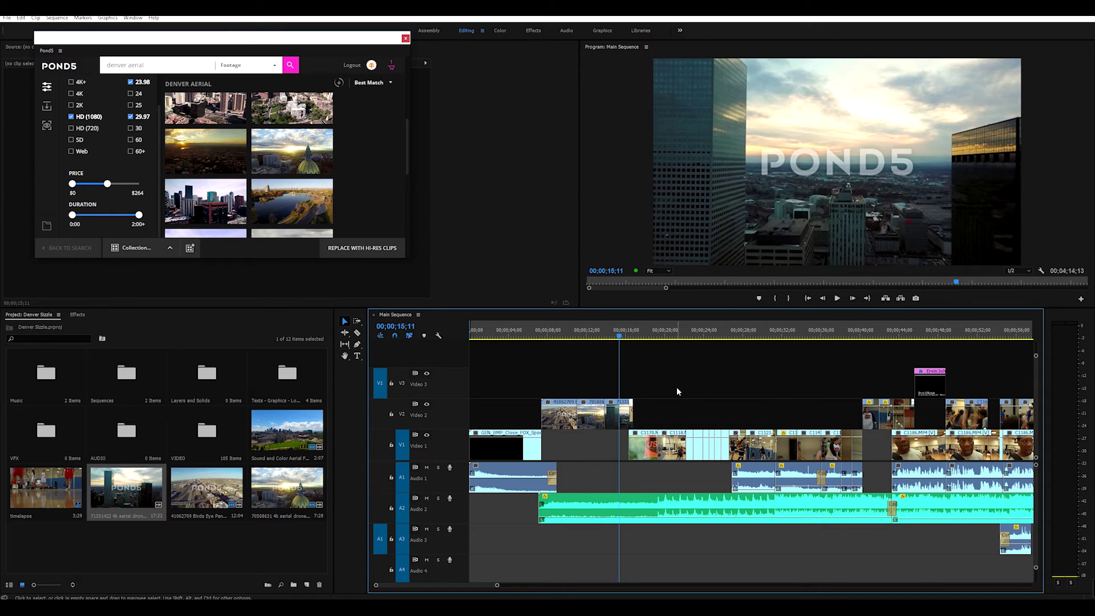
{"action": "key", "text": "minus"}
{"action": "scroll", "coordinate": [314, 151], "scroll_direction": "up", "scroll_amount": 1}
{"action": "scroll", "coordinate": [314, 151], "scroll_direction": "up", "scroll_amount": 2}
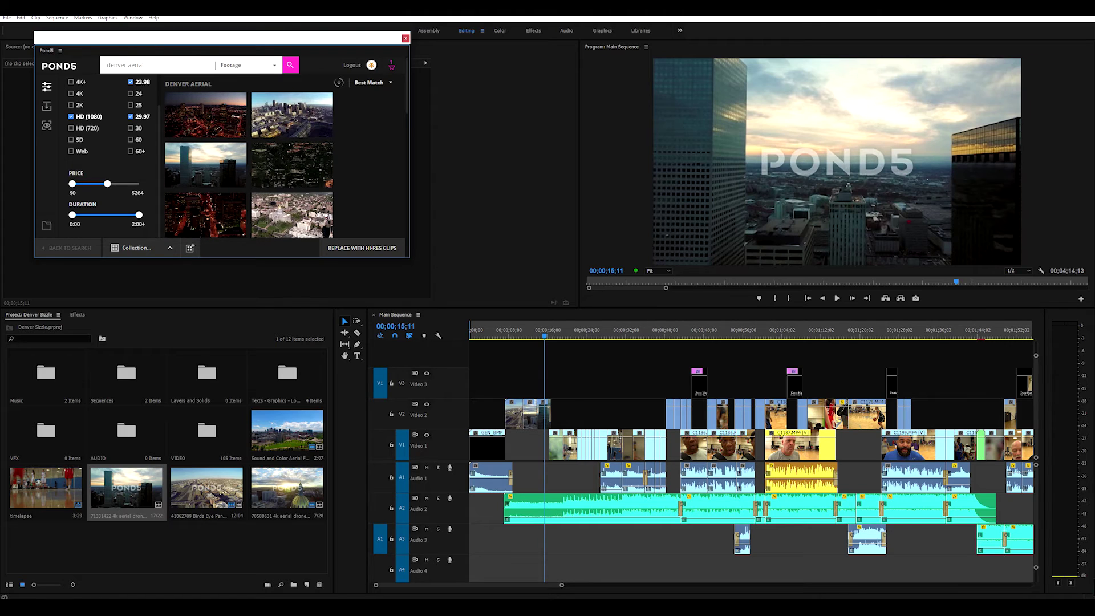
- Bring the Pond5 extension panel to the front via Window > Extensions > Pond5
{"action": "left_click", "coordinate": [133, 18]}
{"action": "mouse_move", "coordinate": [157, 50]}
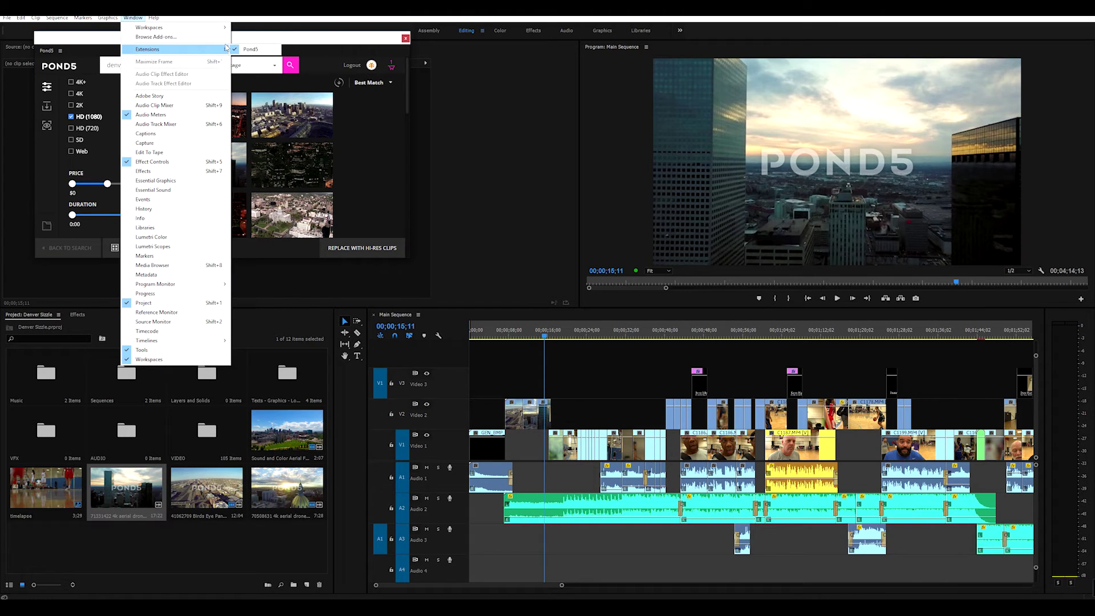
{"action": "left_click", "coordinate": [248, 49]}
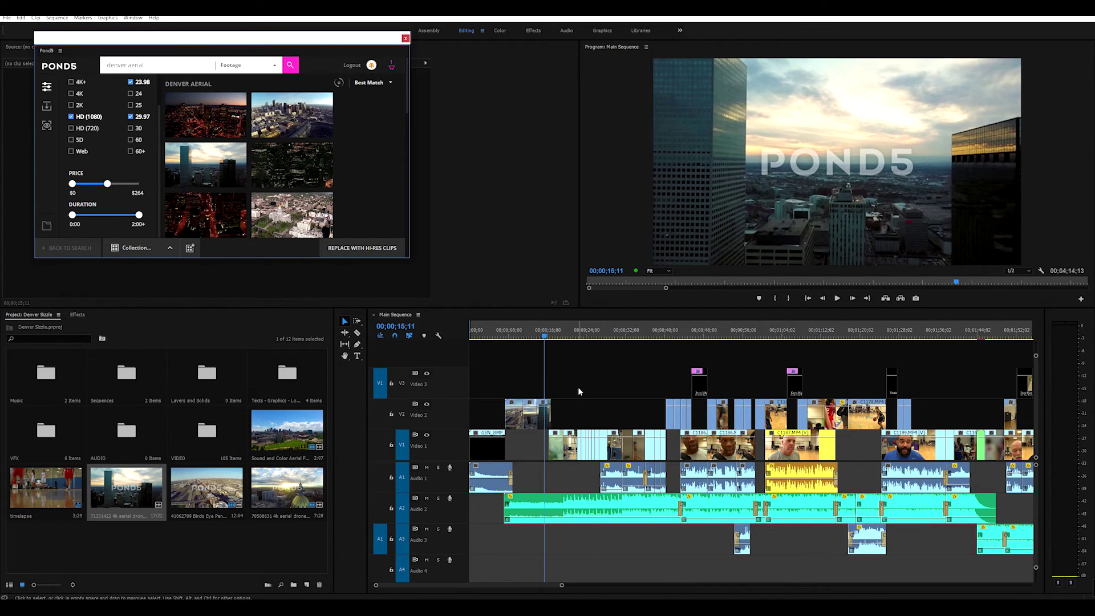
{"action": "key", "text": "="}
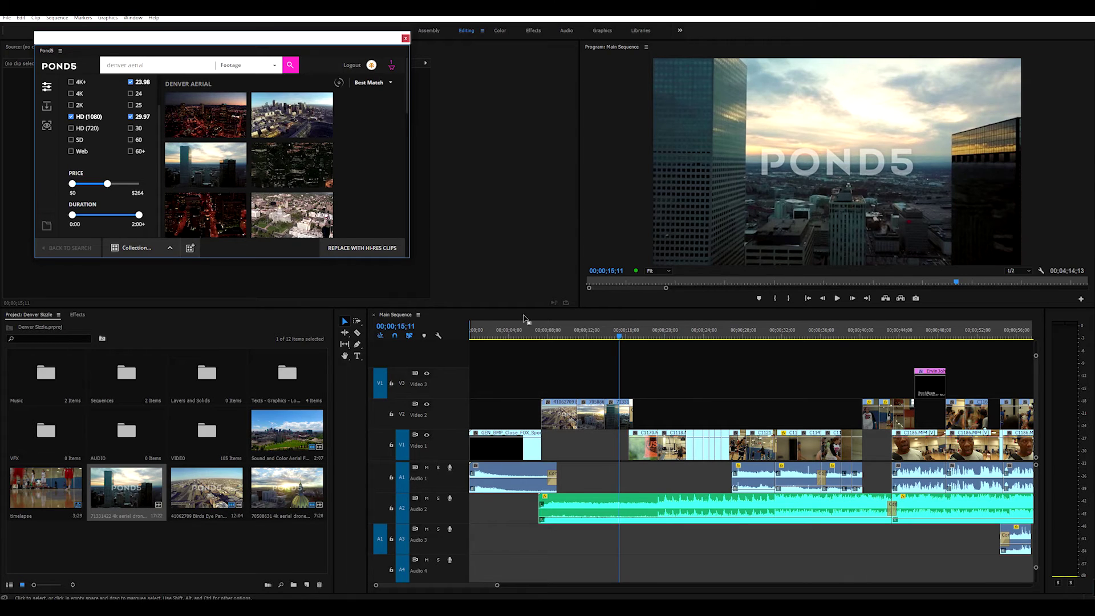
- Survey the sequence at several zoom levels and rewind to 00;00;09;09 on the first aerial
{"action": "mouse_move", "coordinate": [313, 173]}
{"action": "key", "text": "minus"}
{"action": "key", "text": "minus"}
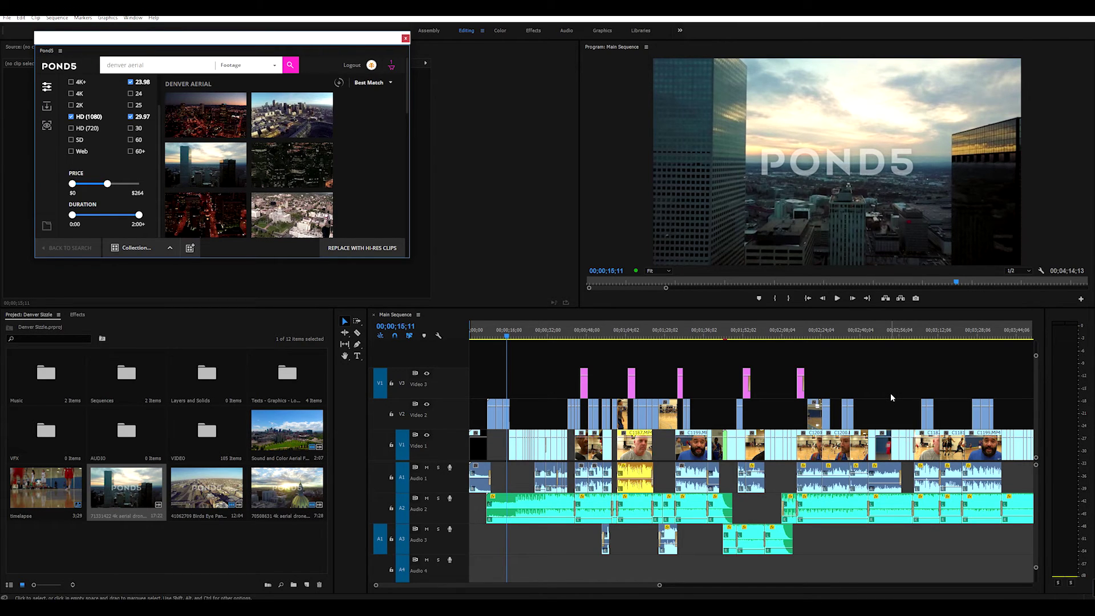
{"action": "key", "text": "equal"}
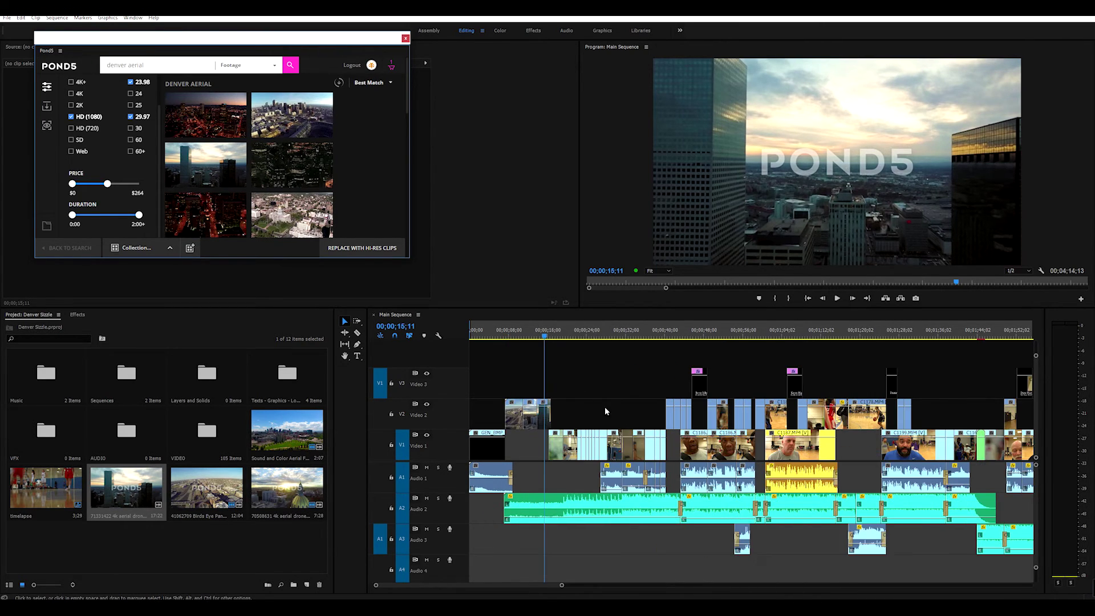
{"action": "key", "text": "minus"}
{"action": "key", "text": "minus"}
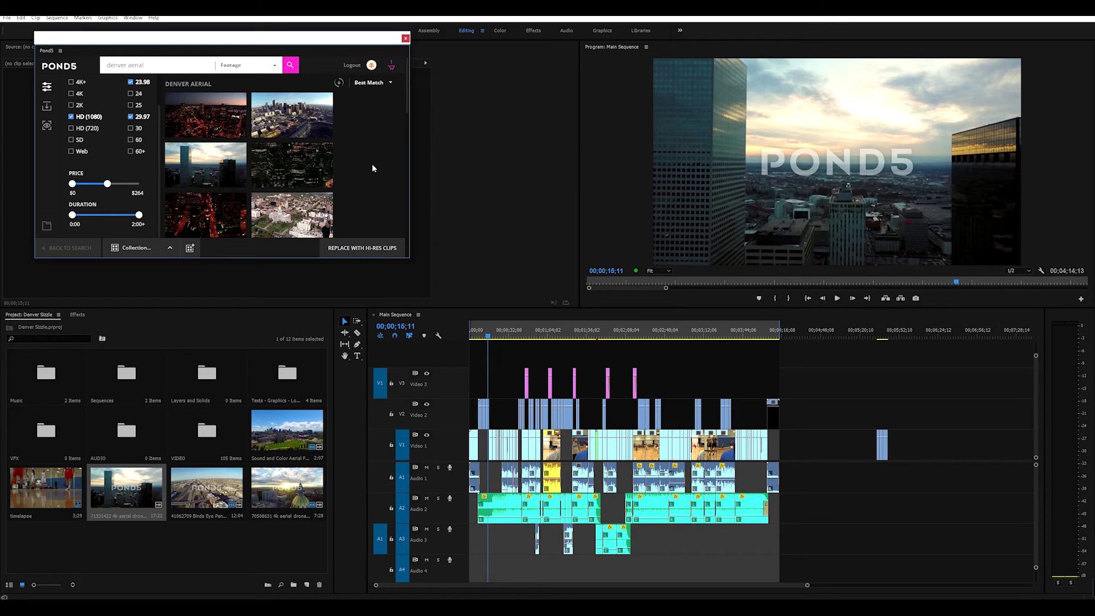
{"action": "key", "text": "equal"}
{"action": "key", "text": "equal"}
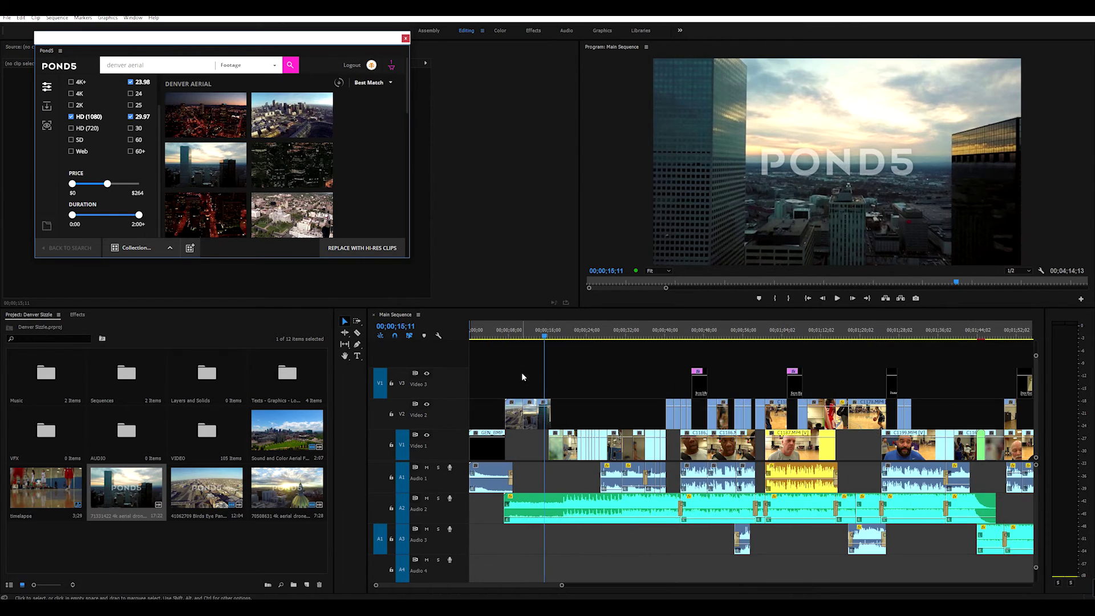
{"action": "left_click_drag", "start_coordinate": [526, 329], "coordinate": [514, 335]}
{"action": "key", "text": "equal"}
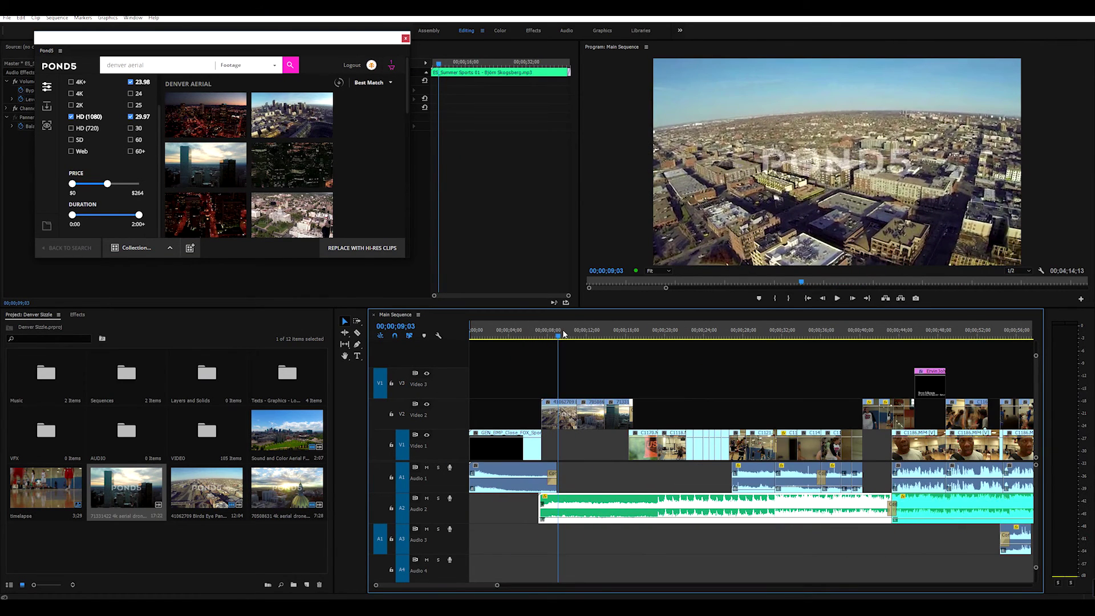
{"action": "key", "text": "equal"}
- Zoom in on the aerial clips and park the playhead at 00;00;10;05
{"action": "left_click_drag", "start_coordinate": [645, 336], "coordinate": [782, 340]}
{"action": "key", "text": "equal"}
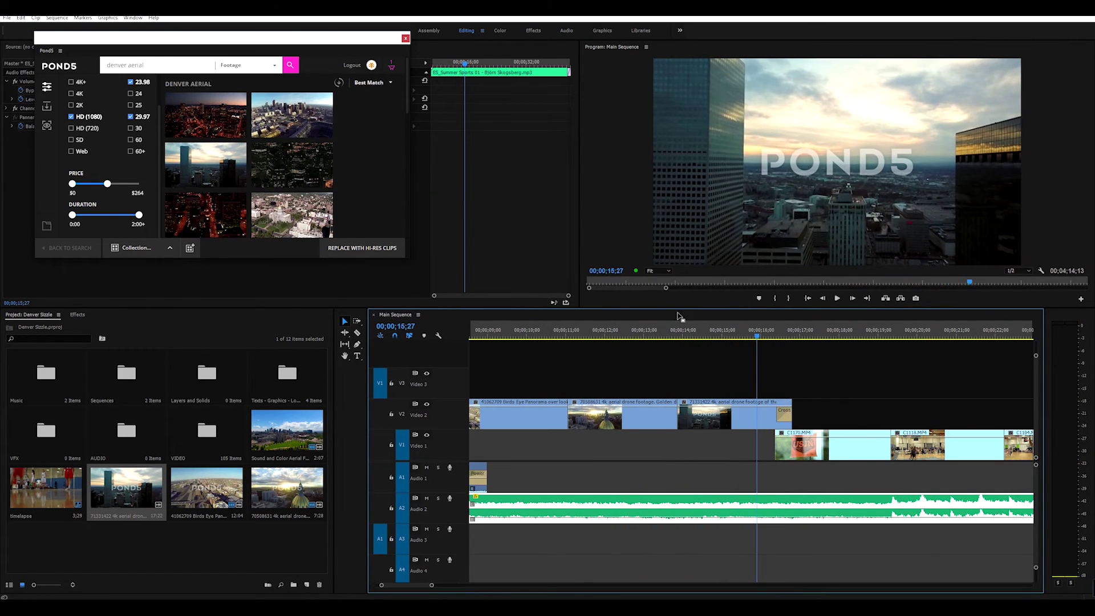
{"action": "key", "text": "equal"}
{"action": "key", "text": "minus"}
{"action": "key", "text": "minus"}
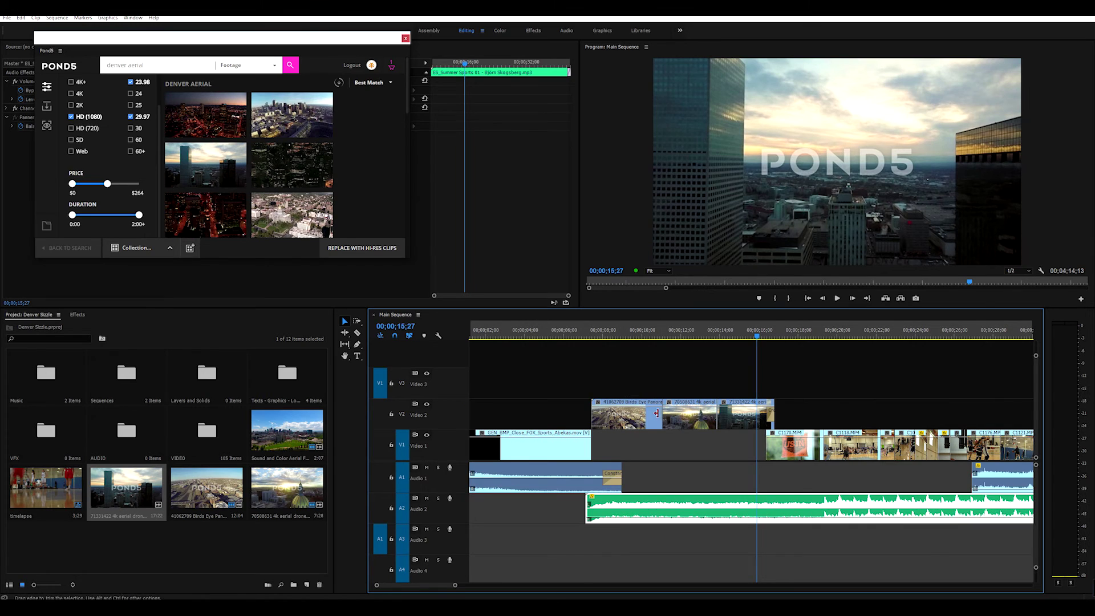
{"action": "left_click", "coordinate": [603, 336]}
{"action": "left_click_drag", "start_coordinate": [603, 336], "coordinate": [645, 337]}
- Browse further Denver aerial clips in the Pond5 results grid
{"action": "left_click", "coordinate": [379, 126]}
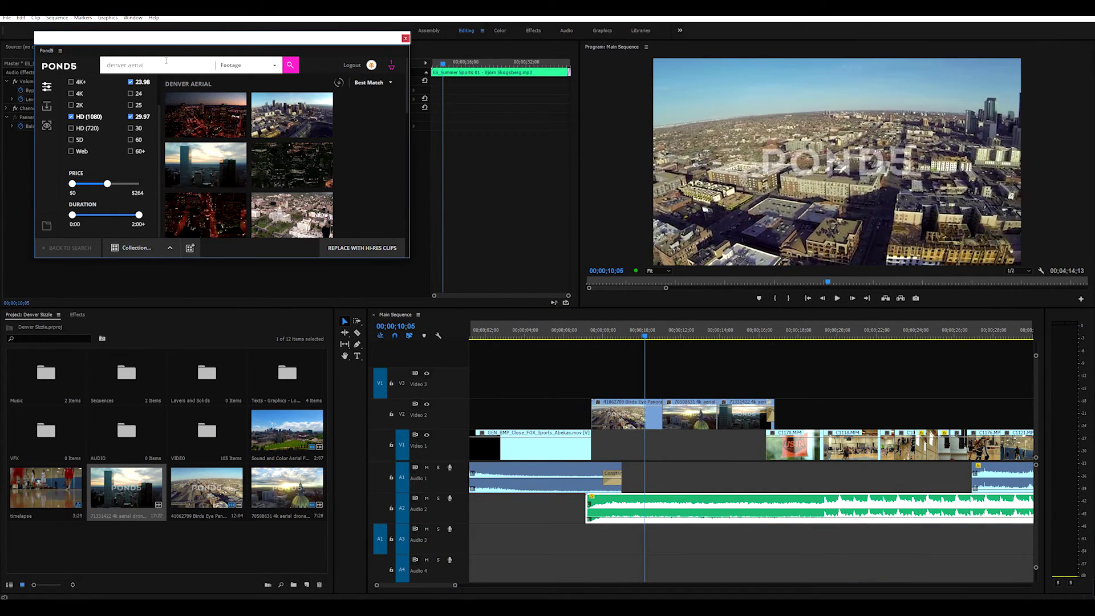
{"action": "mouse_move", "coordinate": [220, 110]}
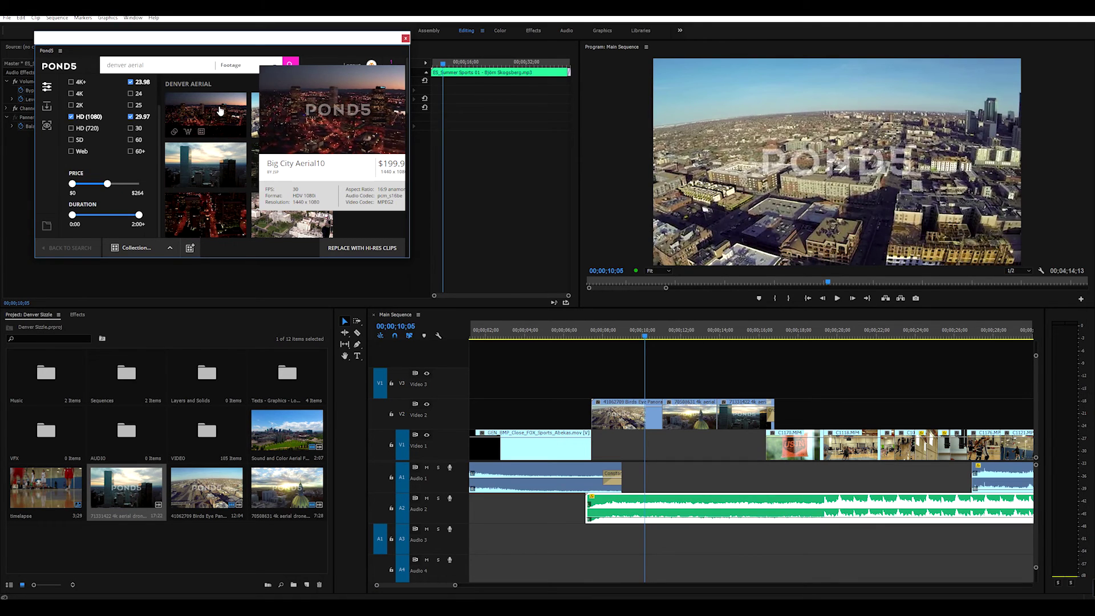
{"action": "mouse_move", "coordinate": [226, 155]}
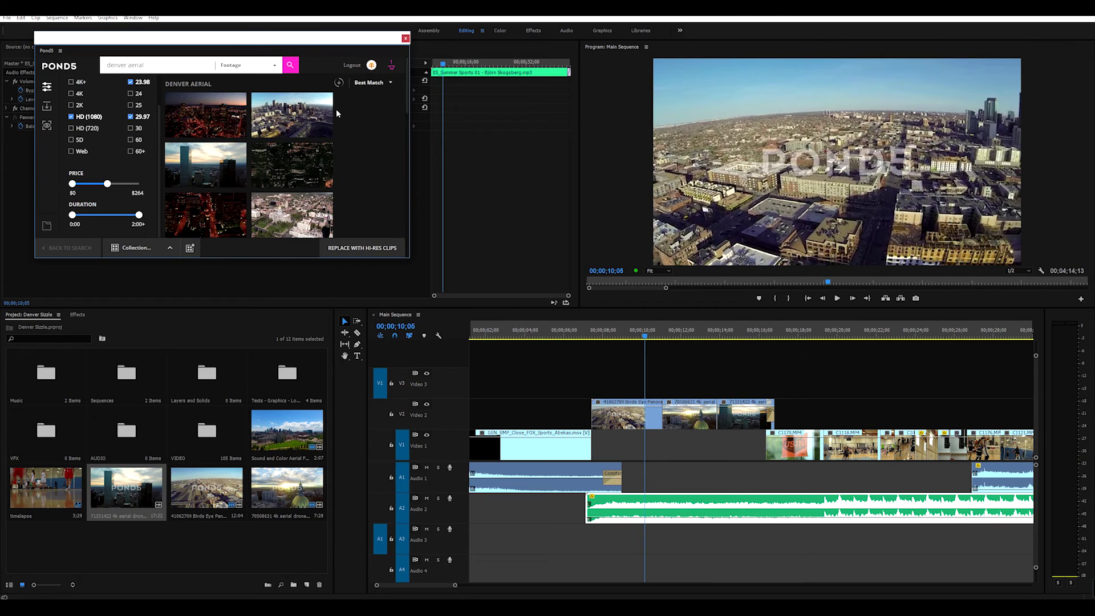
{"action": "scroll", "coordinate": [372, 122], "scroll_direction": "down", "scroll_amount": 3}
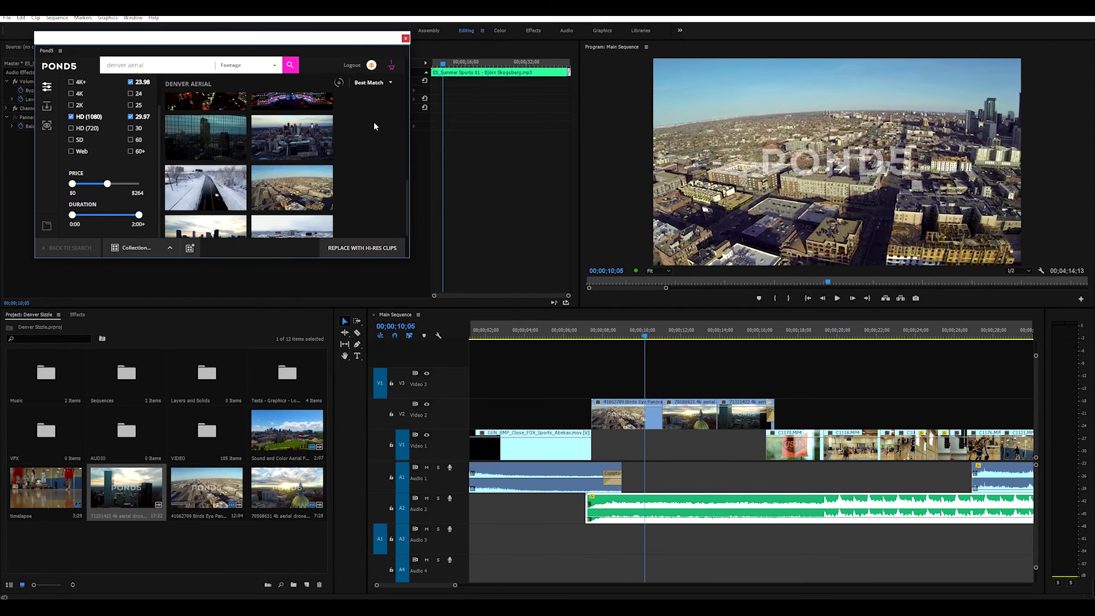
{"action": "scroll", "coordinate": [374, 137], "scroll_direction": "up", "scroll_amount": 5}
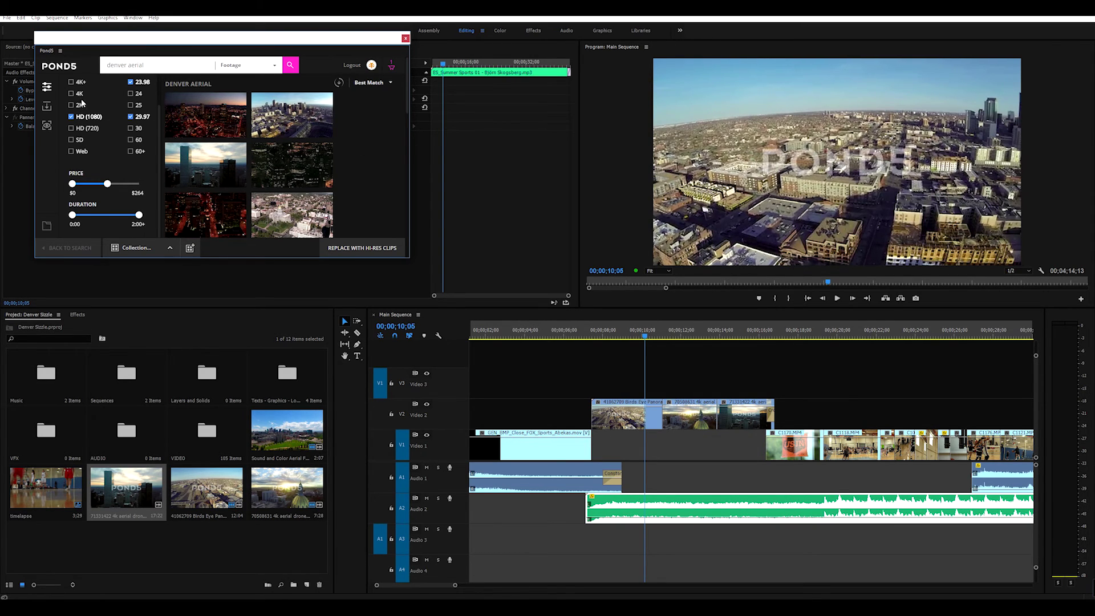
{"action": "scroll", "coordinate": [98, 147], "scroll_direction": "down", "scroll_amount": 5}
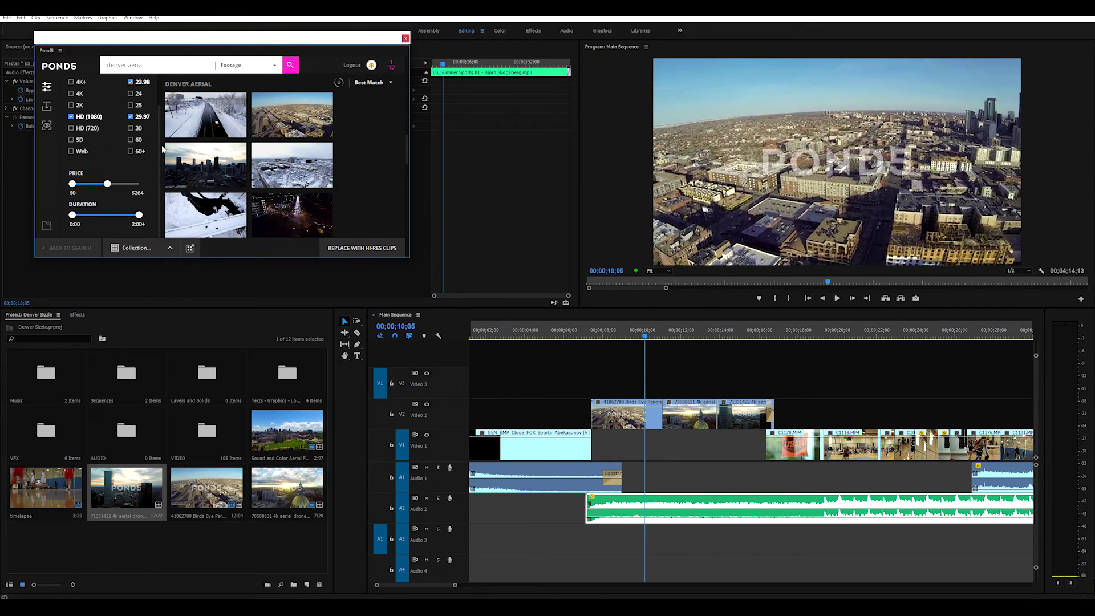
{"action": "scroll", "coordinate": [160, 148], "scroll_direction": "up", "scroll_amount": 2}
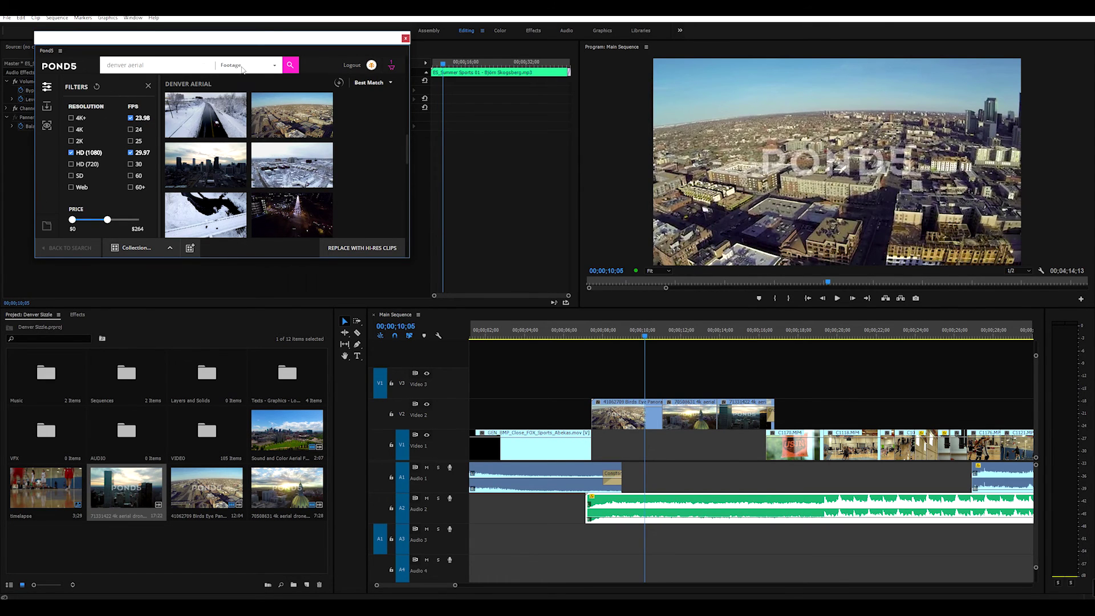
- Close the Pond5 panel, zoom out, and park on the capitol dome shot at 00;00;12;13
{"action": "left_click", "coordinate": [511, 239]}
{"action": "left_click", "coordinate": [611, 342]}
{"action": "left_click_drag", "start_coordinate": [612, 340], "coordinate": [603, 340]}
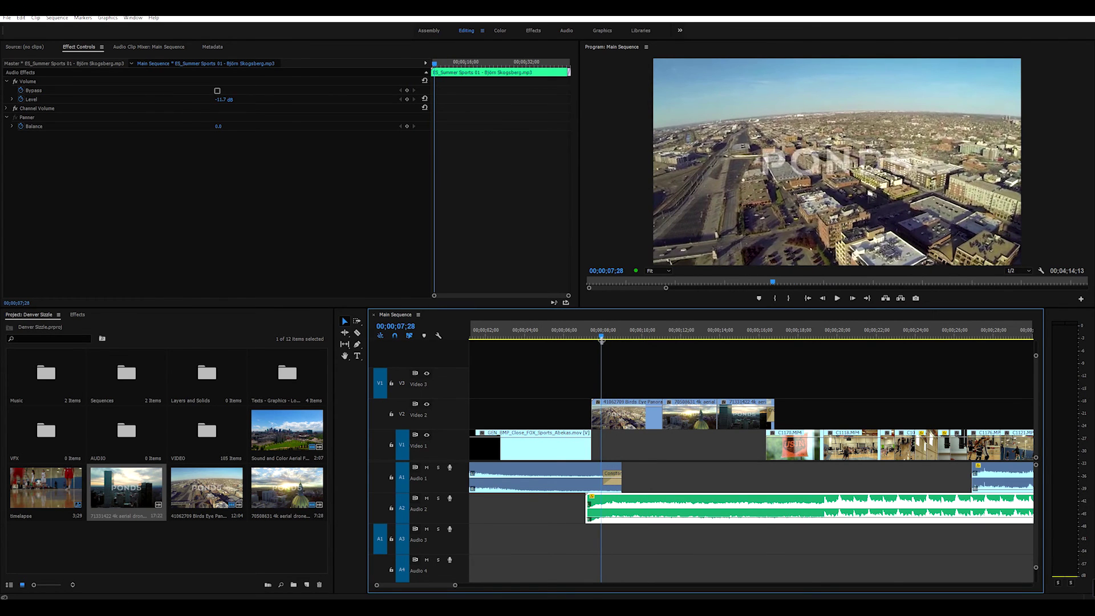
{"action": "key", "text": "minus"}
{"action": "key", "text": "minus"}
{"action": "key", "text": "minus"}
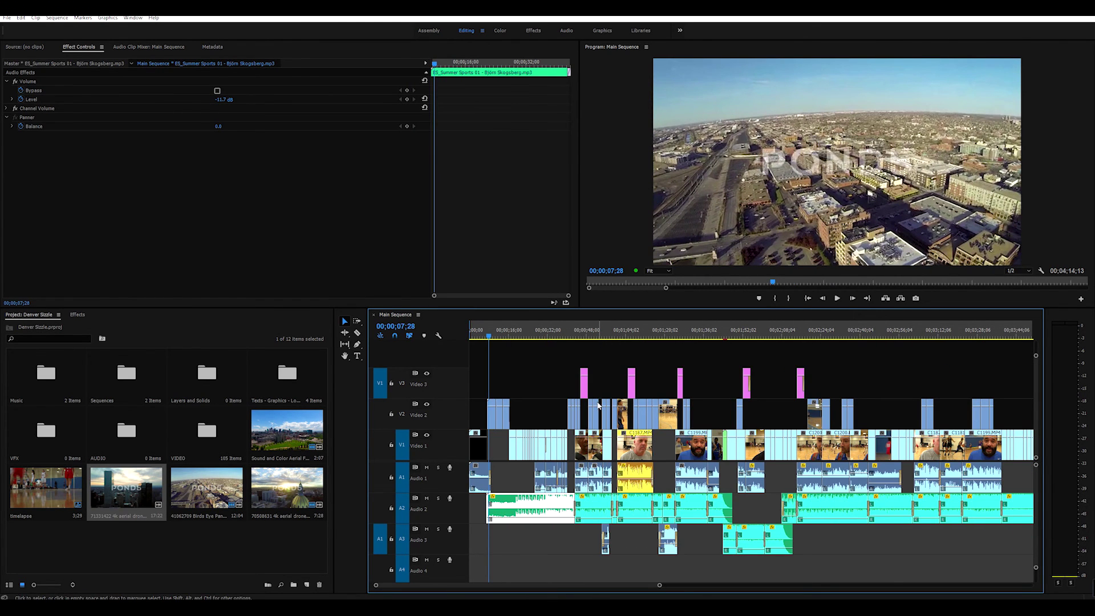
{"action": "left_click", "coordinate": [500, 337]}
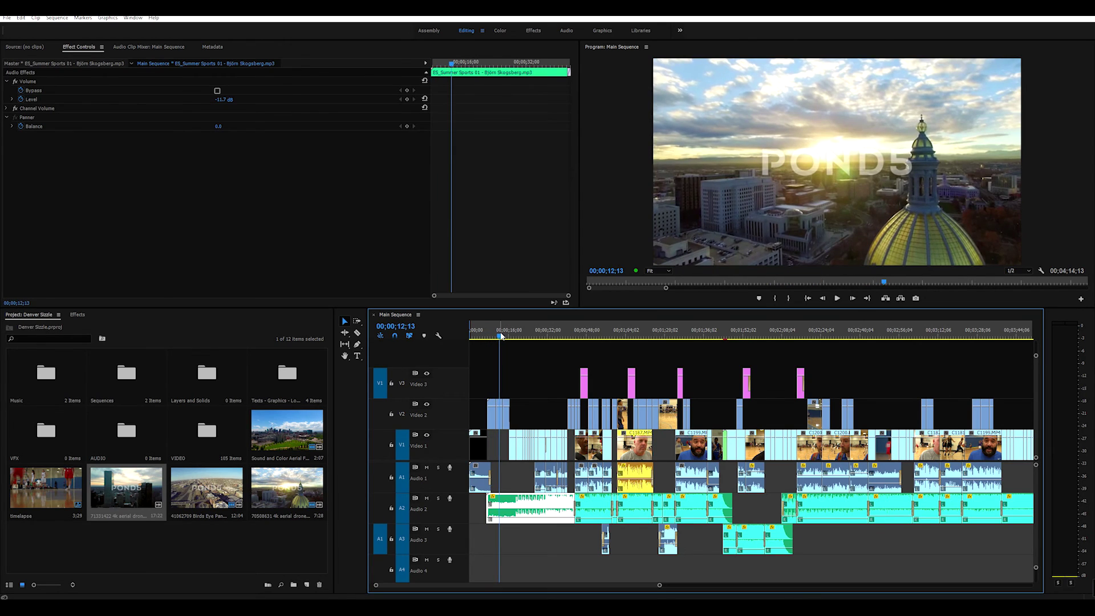